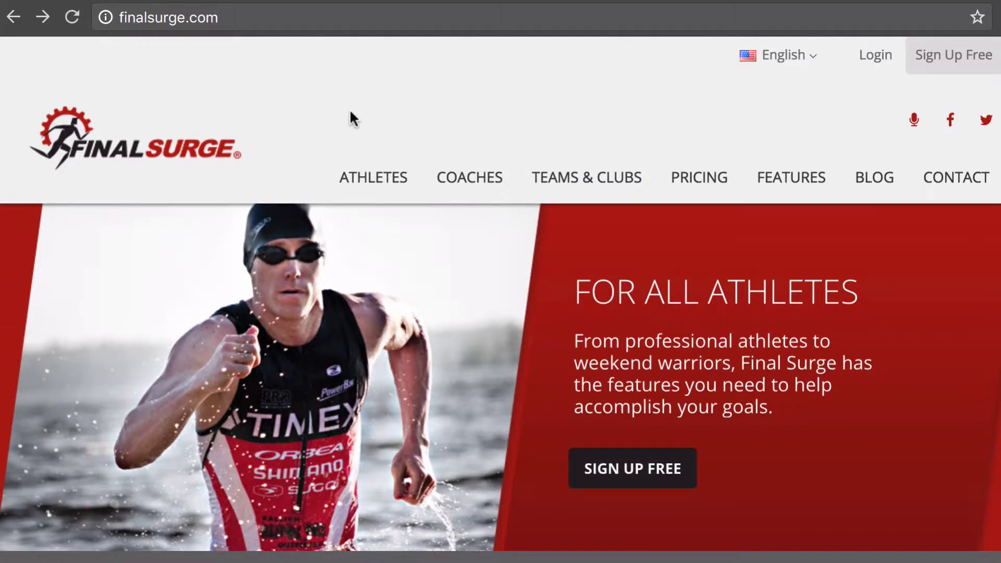
# Go from Athletes > Training Plans through the partner listing to the Matt Fitzgerald 80/20 plans page
pyautogui.moveTo(386, 189)
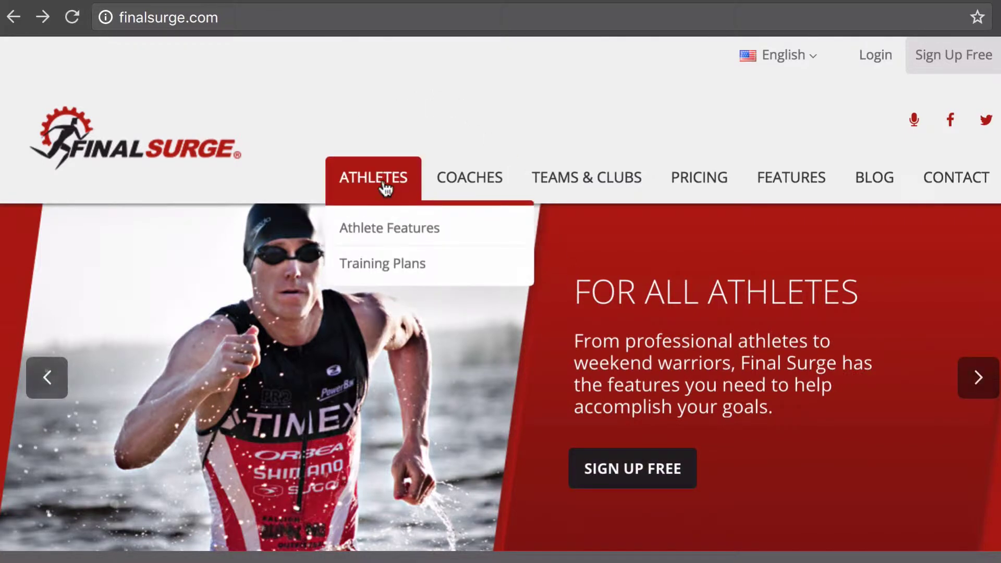
pyautogui.click(396, 271)
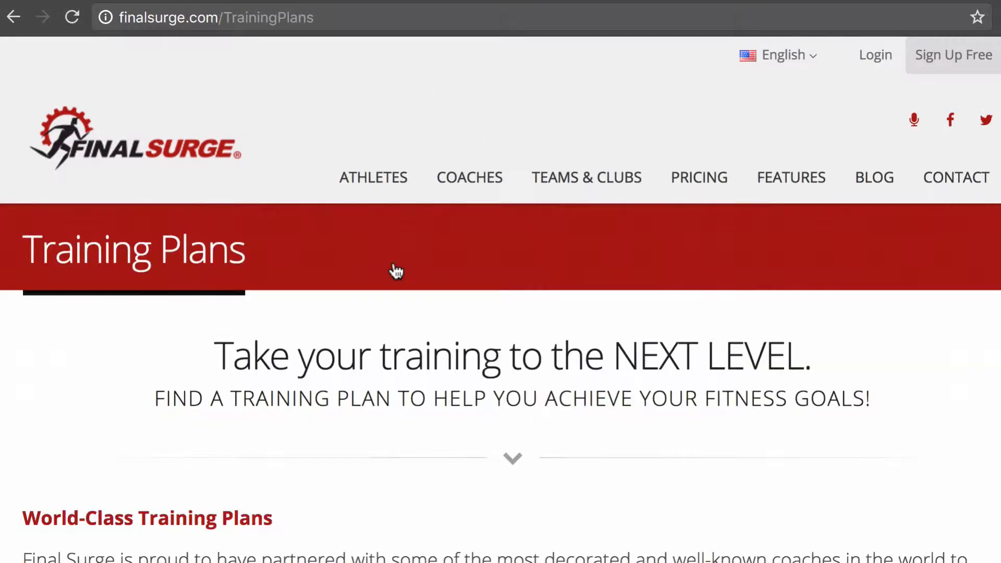
pyautogui.scroll(-10, 492, 388)
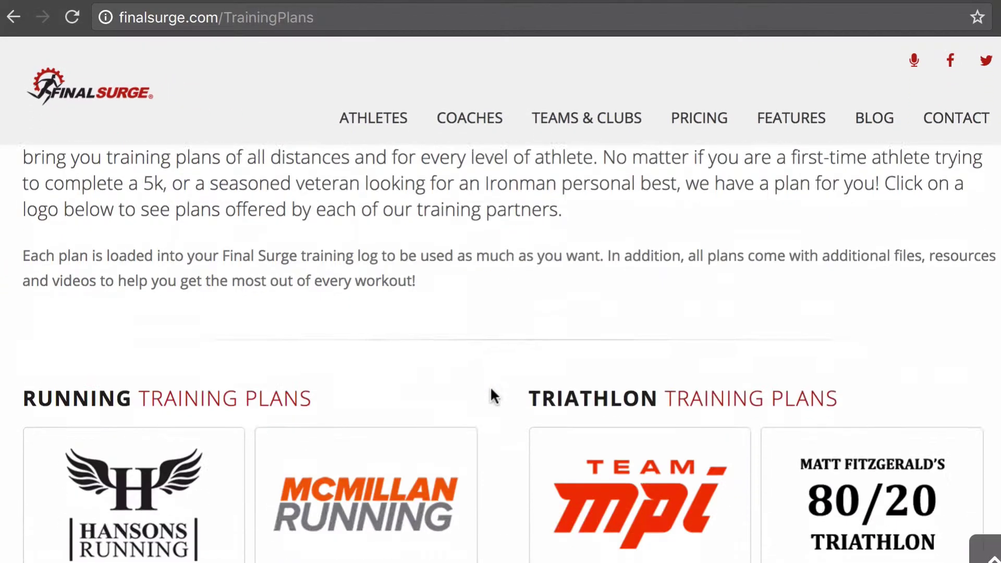
pyautogui.scroll(-1, 547, 401)
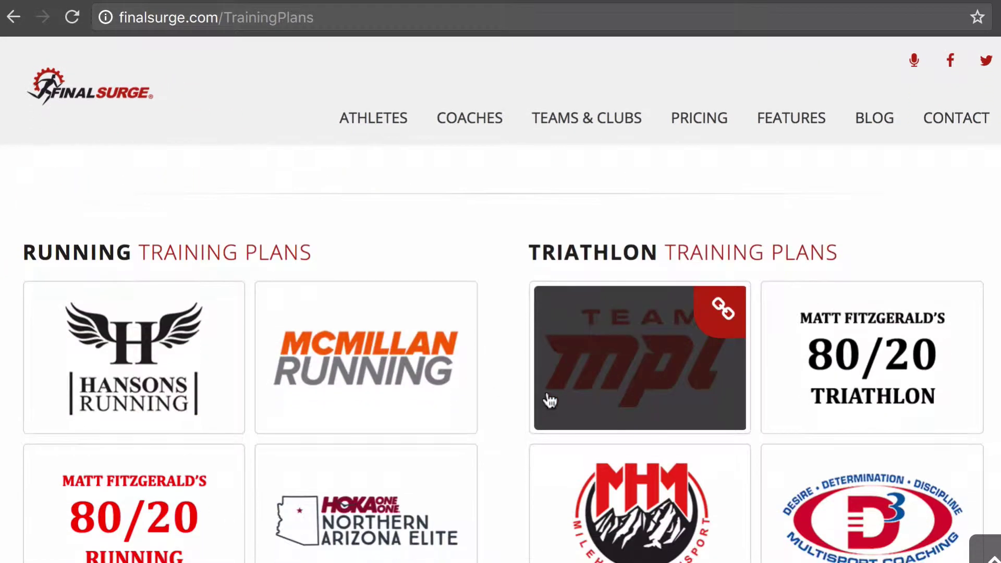
pyautogui.scroll(-17, 722, 417)
pyautogui.scroll(16, 717, 420)
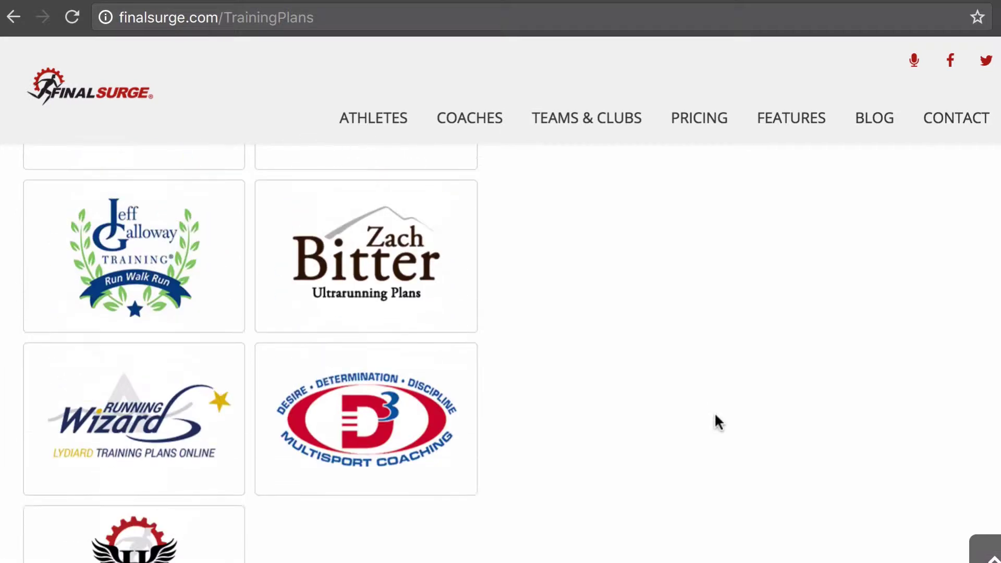
pyautogui.click(850, 417)
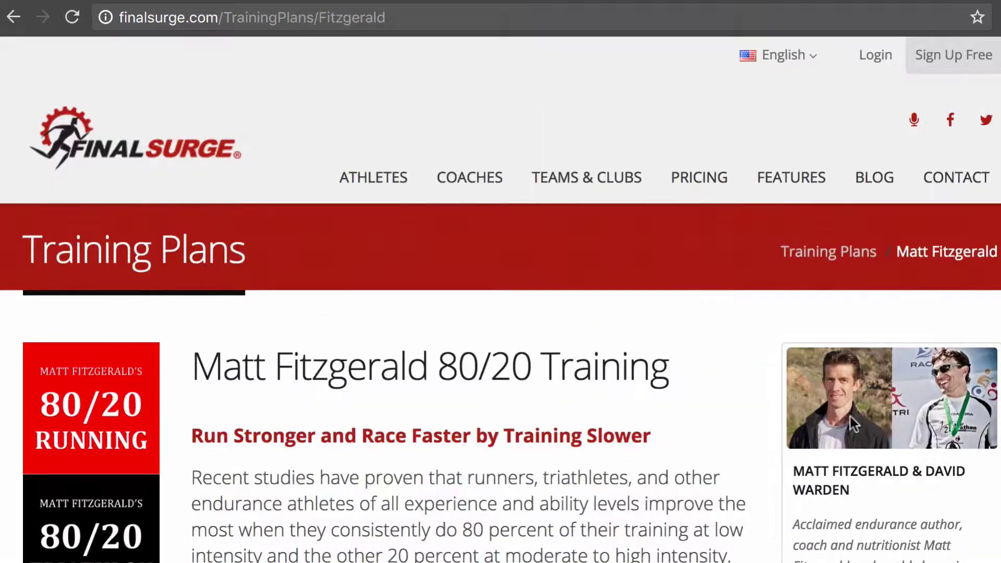
# Look over the Matt Fitzgerald 80/20 and McMillan Running plan pages, returning to the partners list
pyautogui.scroll(-20, 558, 483)
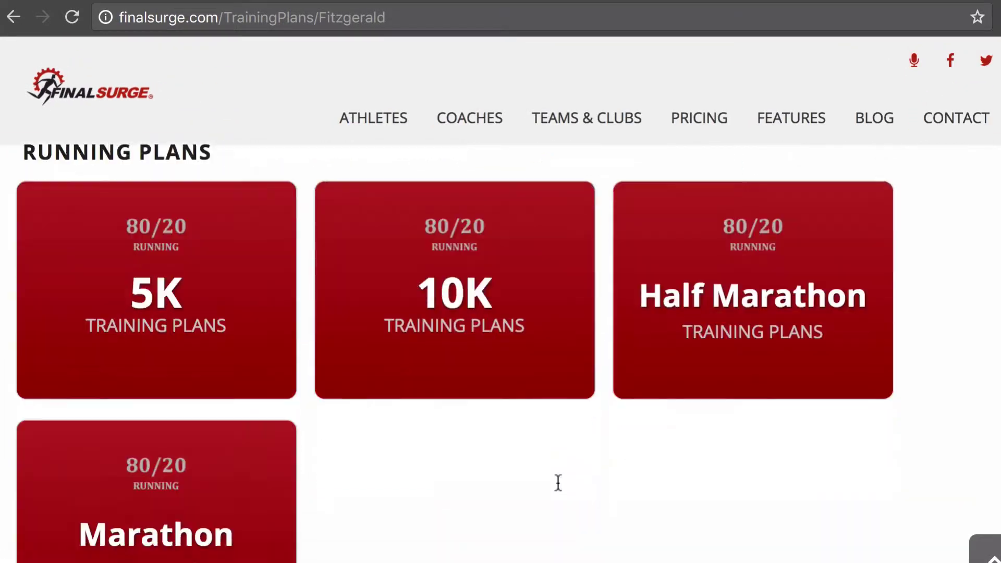
pyautogui.scroll(-5, 557, 482)
pyautogui.scroll(2, 558, 489)
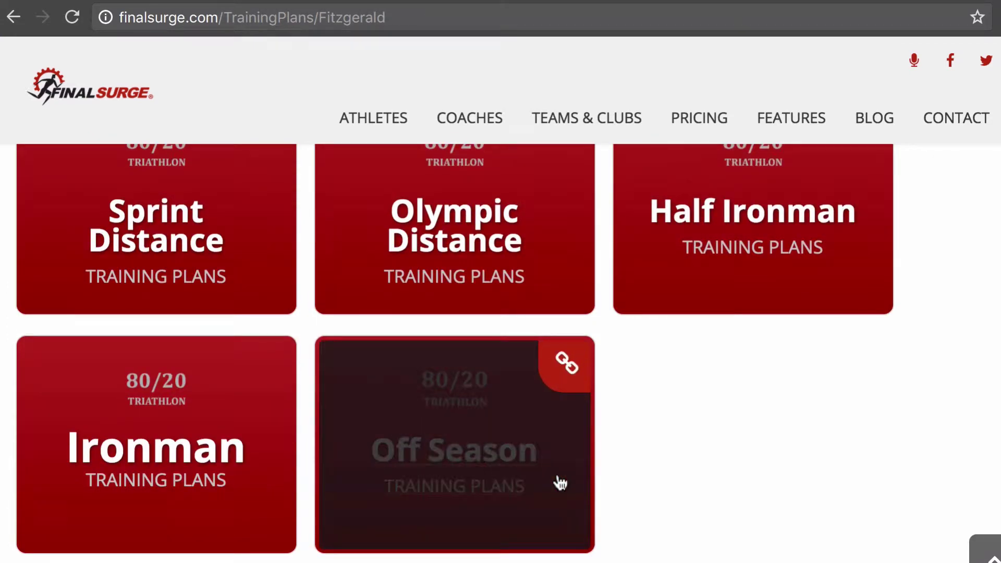
pyautogui.click(13, 17)
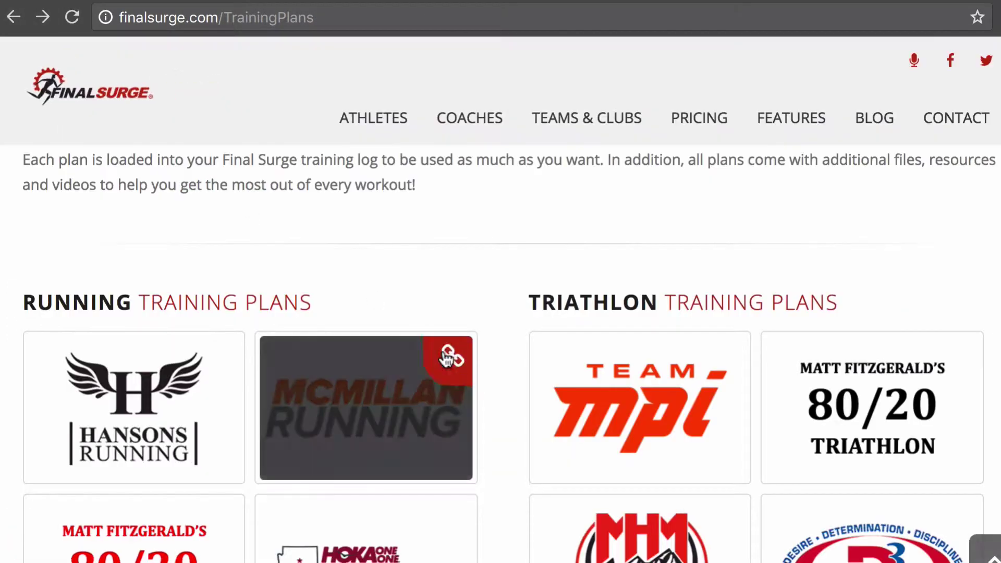
pyautogui.click(363, 405)
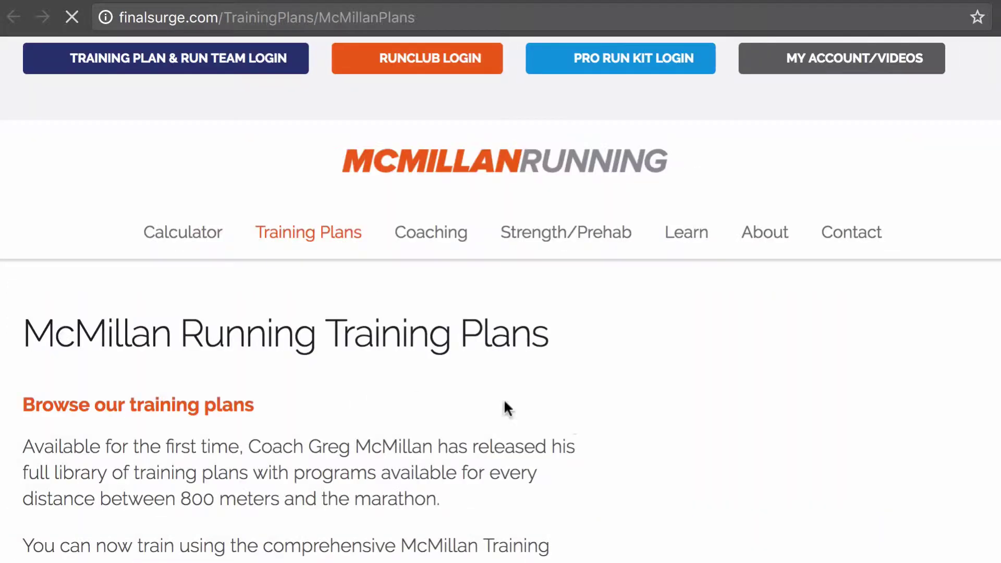
pyautogui.scroll(-10, 599, 432)
pyautogui.scroll(-15, 599, 424)
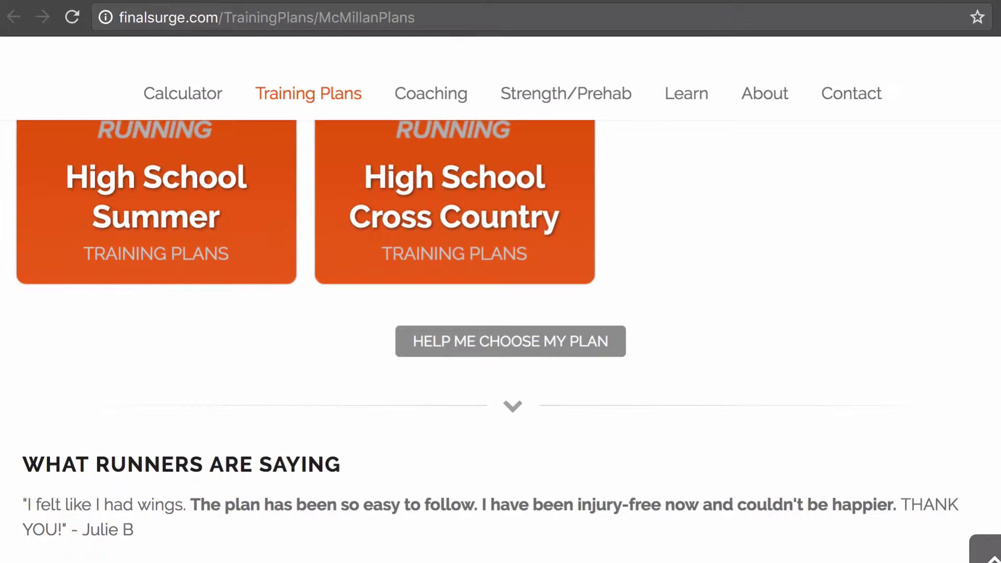
pyautogui.click(13, 18)
# Open the HOKA NAZ Elite training plans and scroll down to the Half Marathon plans
pyautogui.scroll(-4, 407, 286)
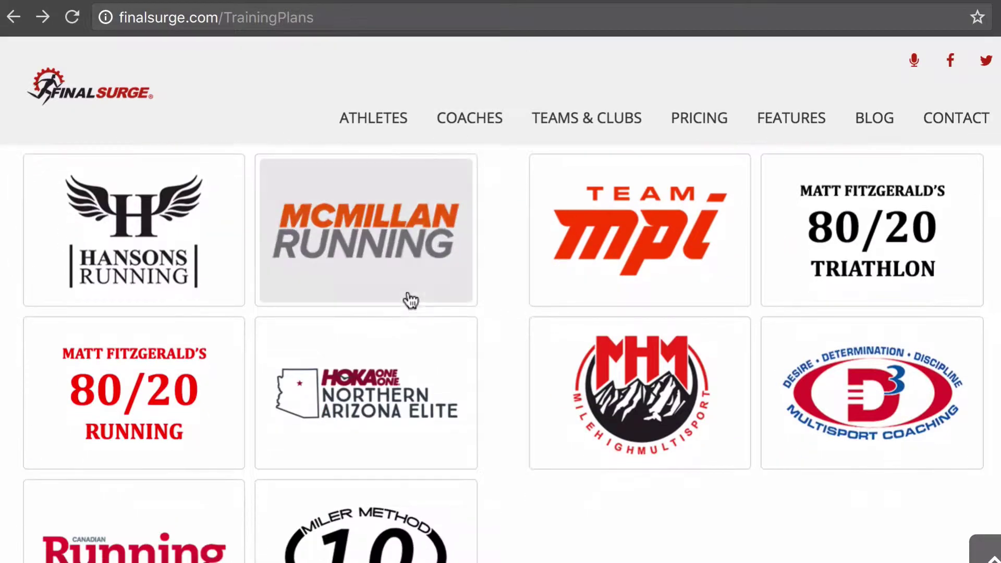
pyautogui.click(377, 402)
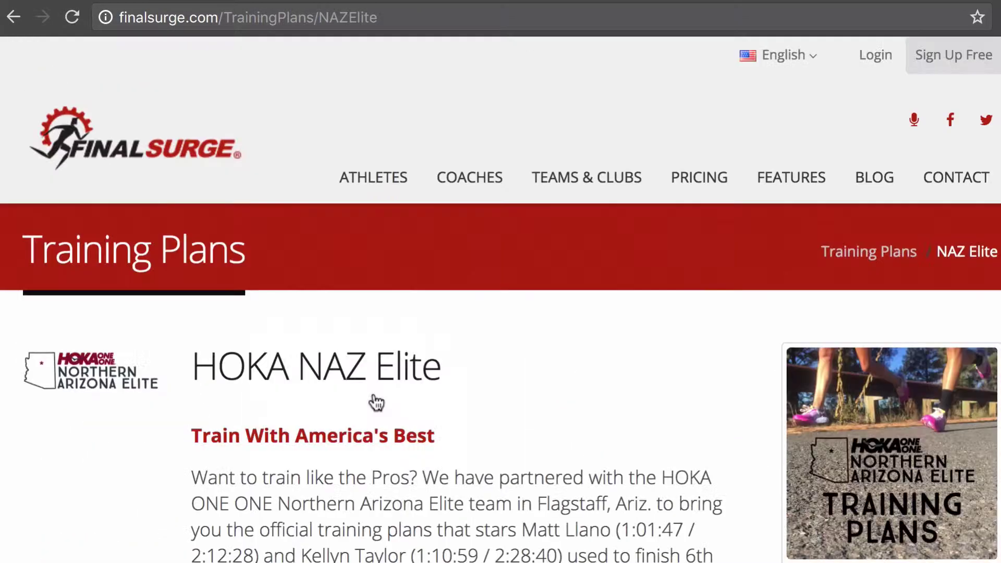
pyautogui.scroll(-15, 642, 404)
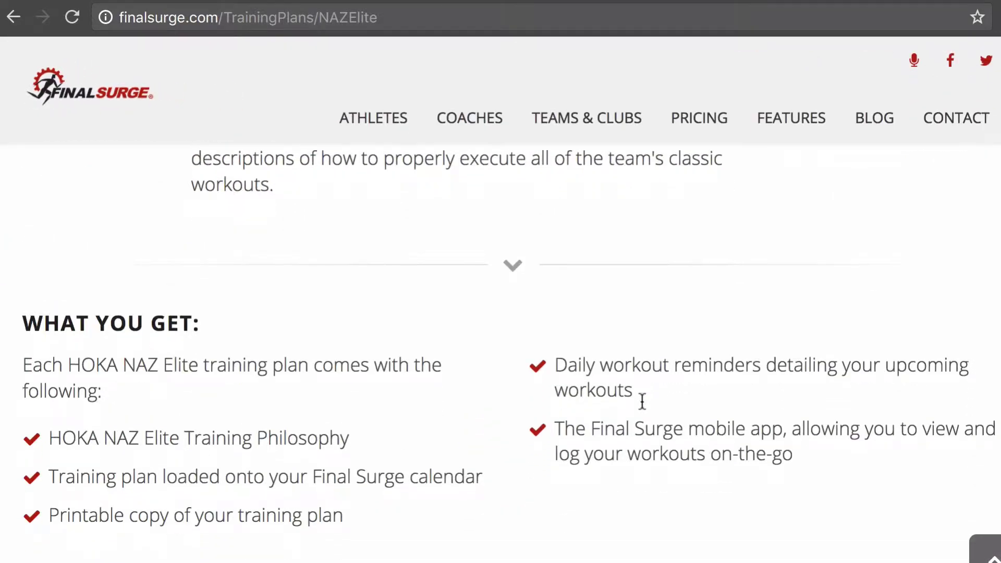
pyautogui.scroll(-2, 642, 404)
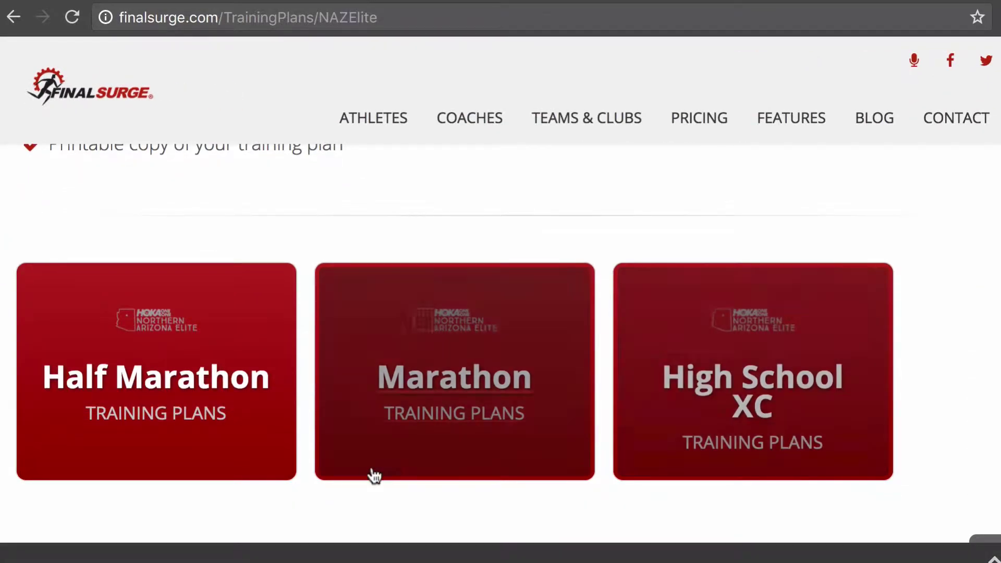
pyautogui.scroll(-1, 599, 258)
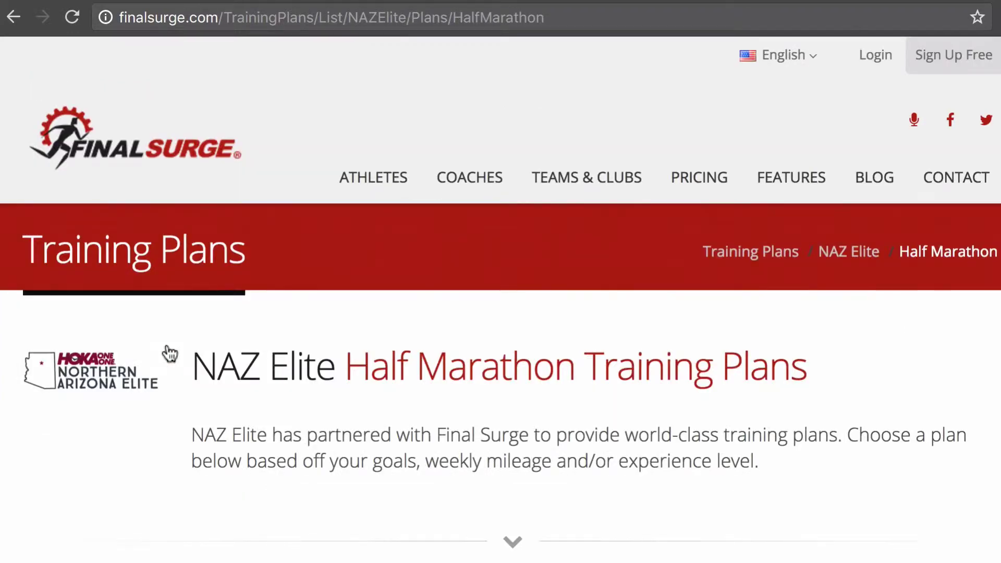
# Preview the Advanced Half Marathon Plan and read through its sample week
pyautogui.scroll(-10, 492, 388)
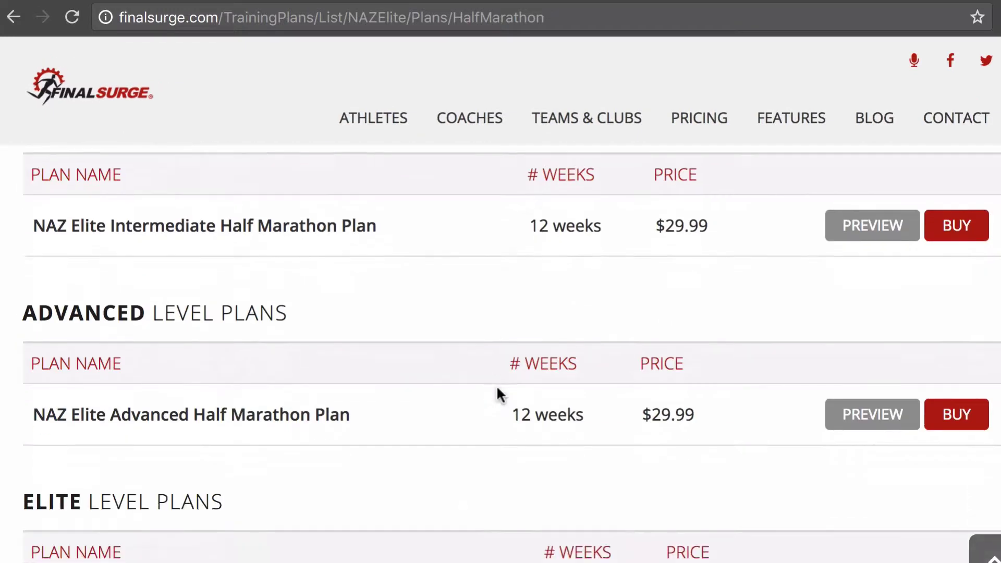
pyautogui.scroll(5, 496, 385)
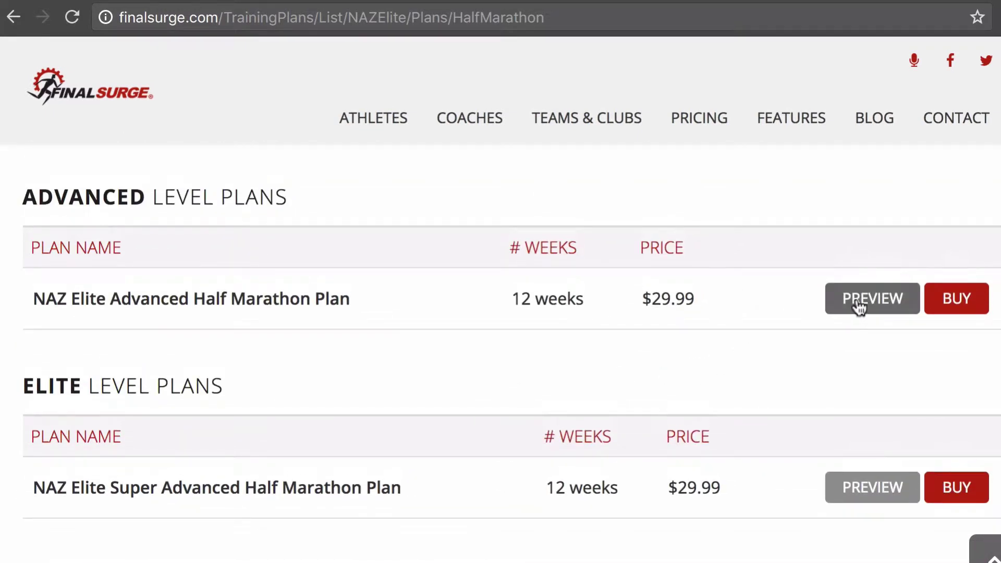
pyautogui.click(858, 307)
pyautogui.scroll(-9, 594, 396)
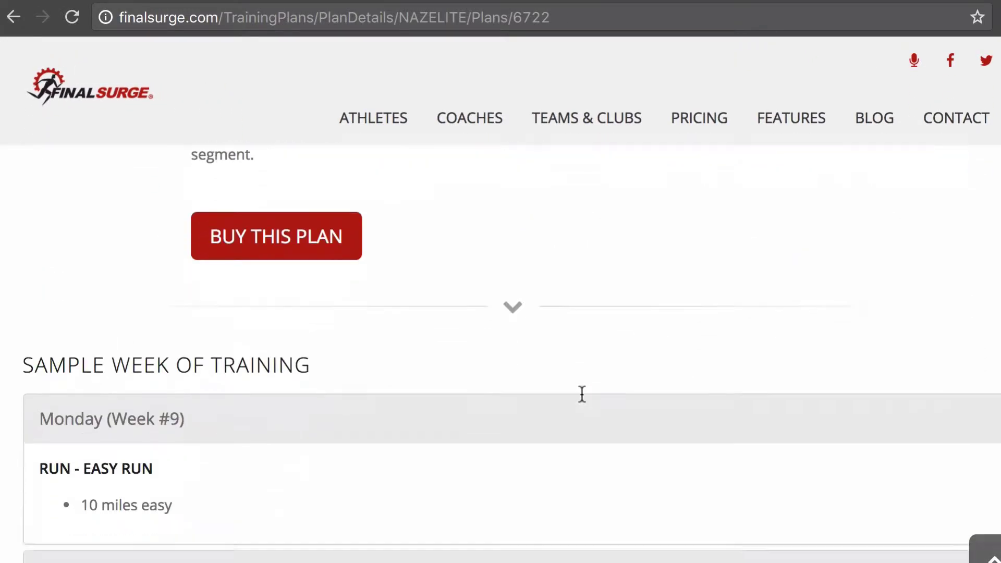
pyautogui.scroll(-10, 582, 393)
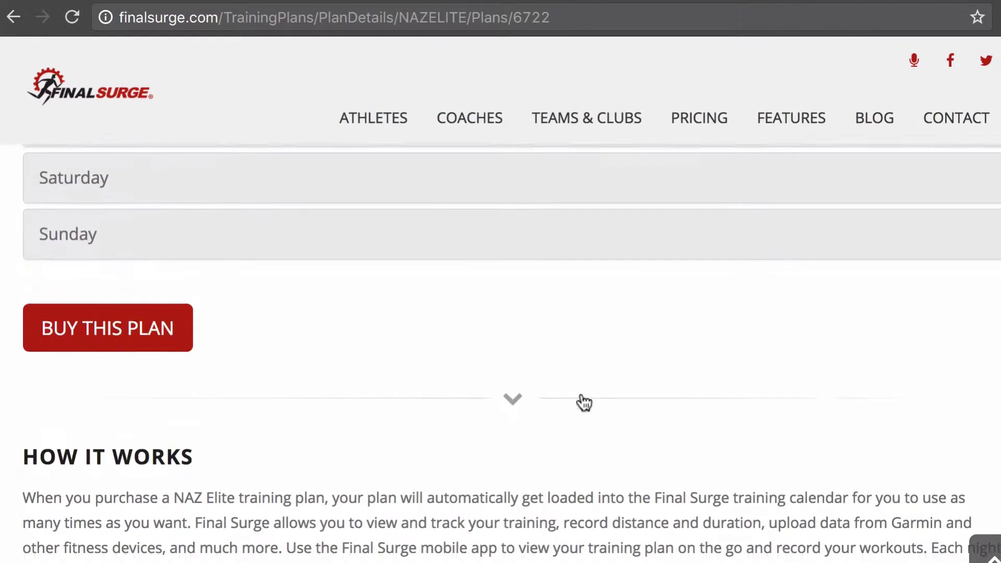
pyautogui.scroll(-6, 581, 402)
pyautogui.scroll(8, 399, 338)
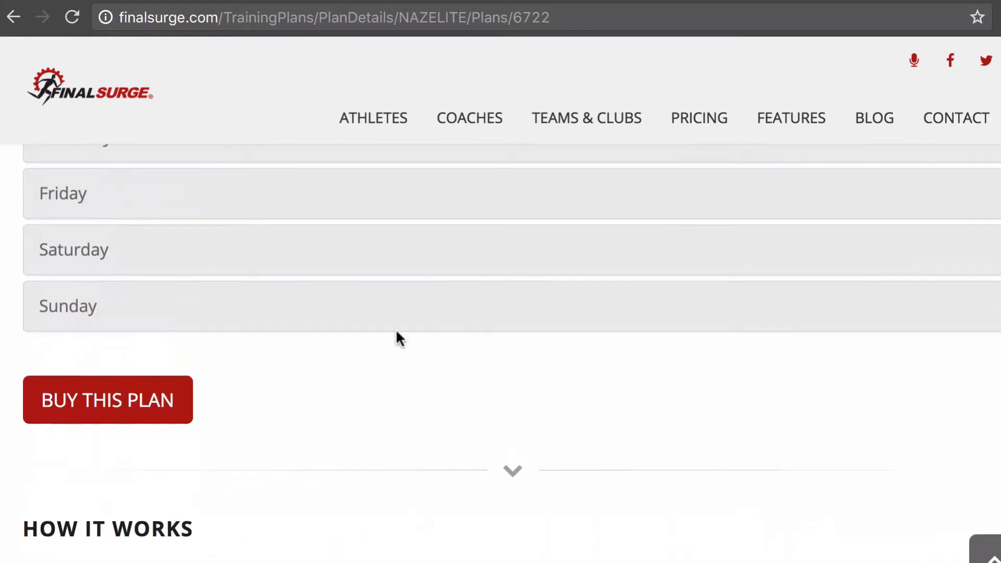
# Return to the NAZ Elite Half Marathon plans list and scroll to the Advanced plan
pyautogui.click(13, 17)
pyautogui.scroll(-3, 466, 396)
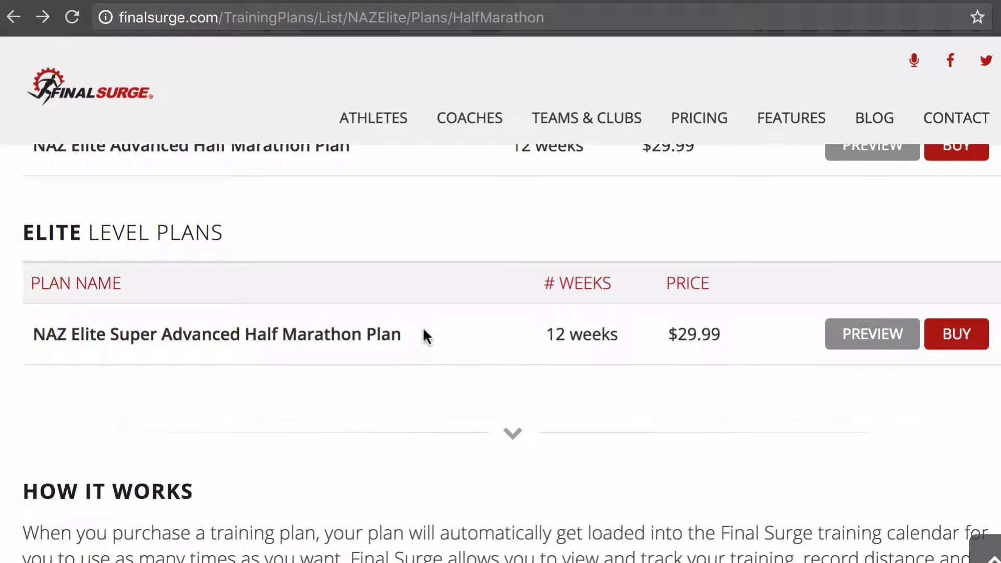
pyautogui.scroll(1, 768, 373)
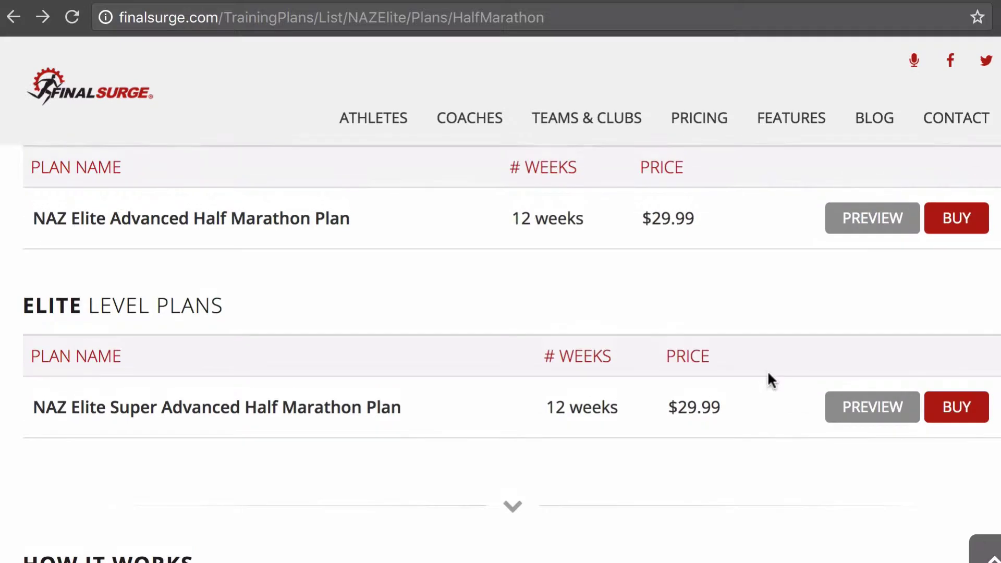
pyautogui.scroll(1, 768, 375)
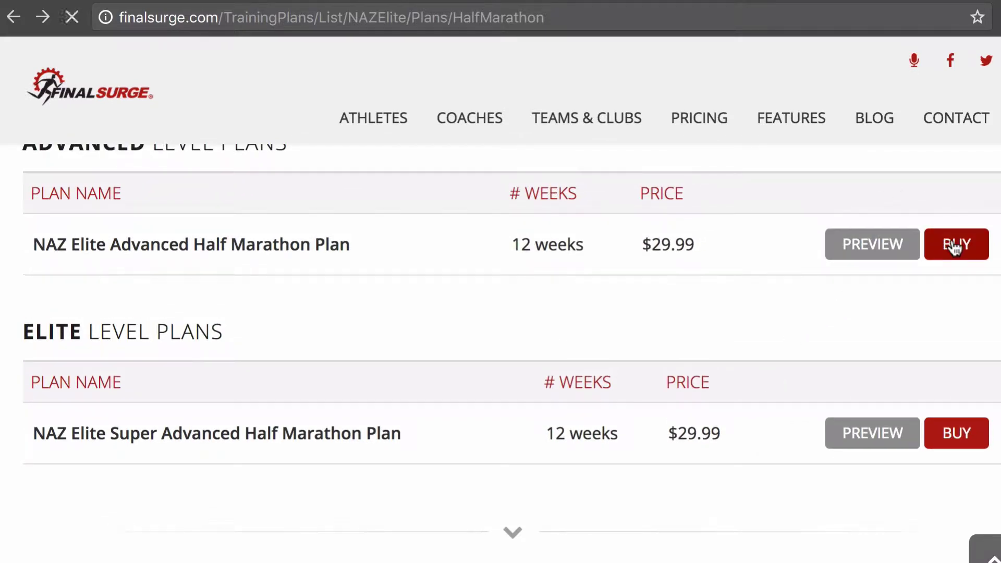
# Complete the $29.99 checkout for the Advanced Half Marathon Plan
pyautogui.scroll(-6, 675, 318)
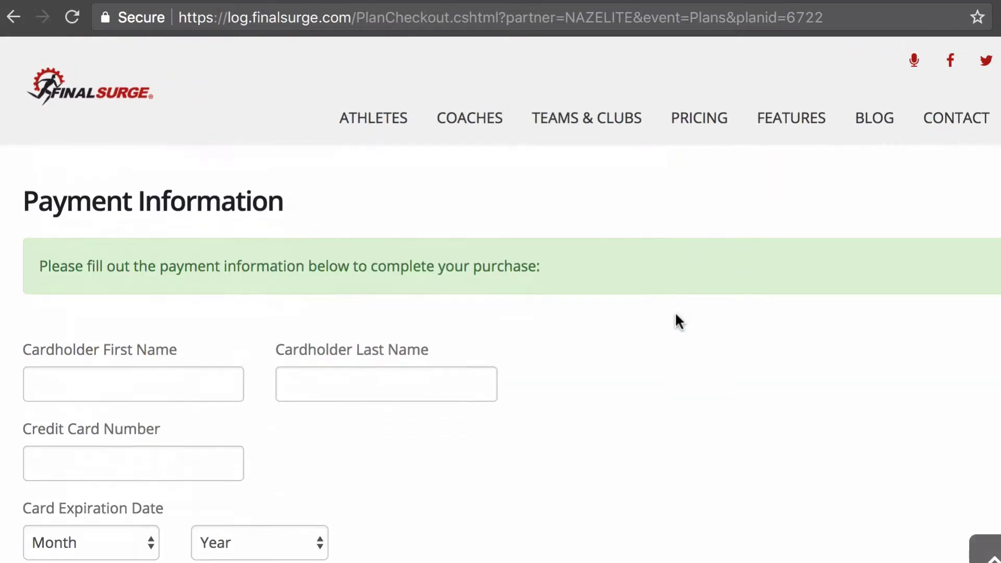
pyautogui.scroll(-7, 691, 210)
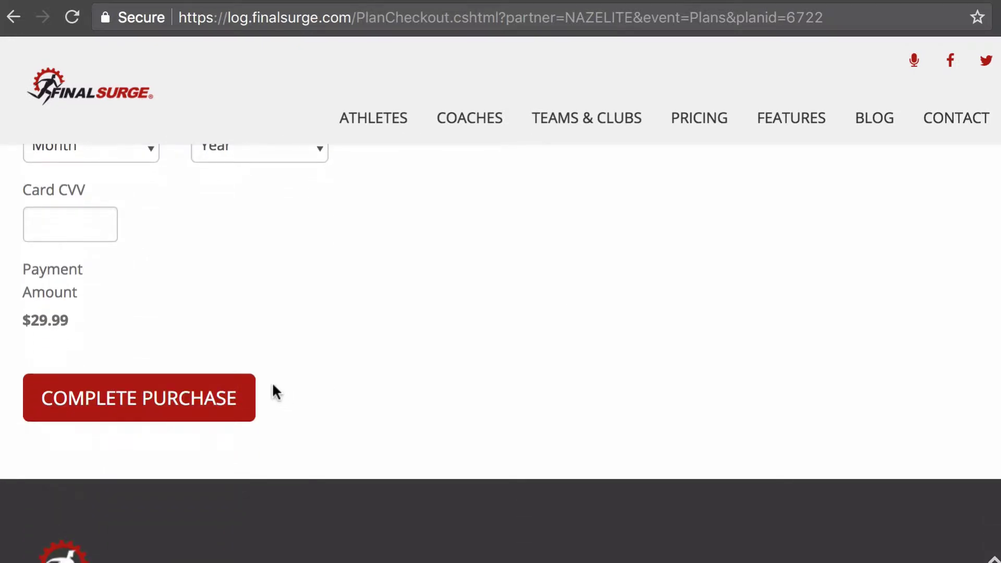
pyautogui.click(229, 401)
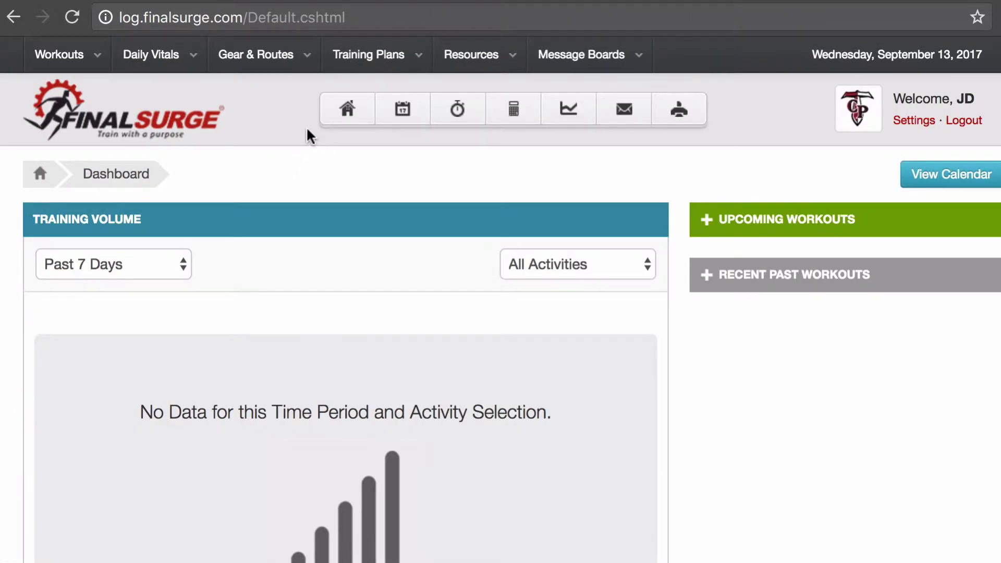
# Open Training Plans > View My Plans to list the purchased 12-week plan
pyautogui.moveTo(371, 61)
pyautogui.click(364, 88)
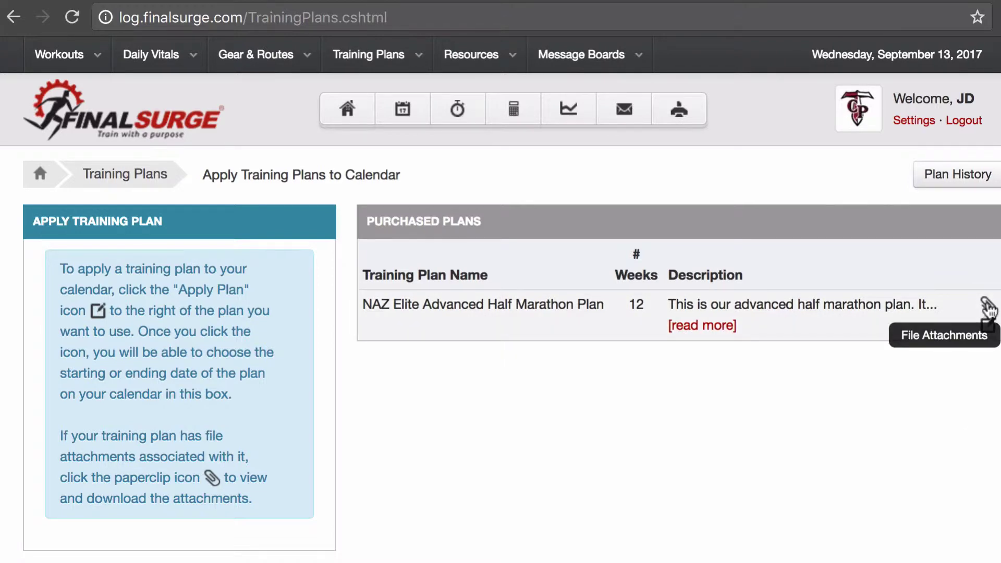
# Download the plan's 'NAZ ELITE TRAINING - FINAL SURGE - revised Feb 2017.pdf' attachment and open it
pyautogui.click(987, 305)
pyautogui.scroll(-6, 499, 347)
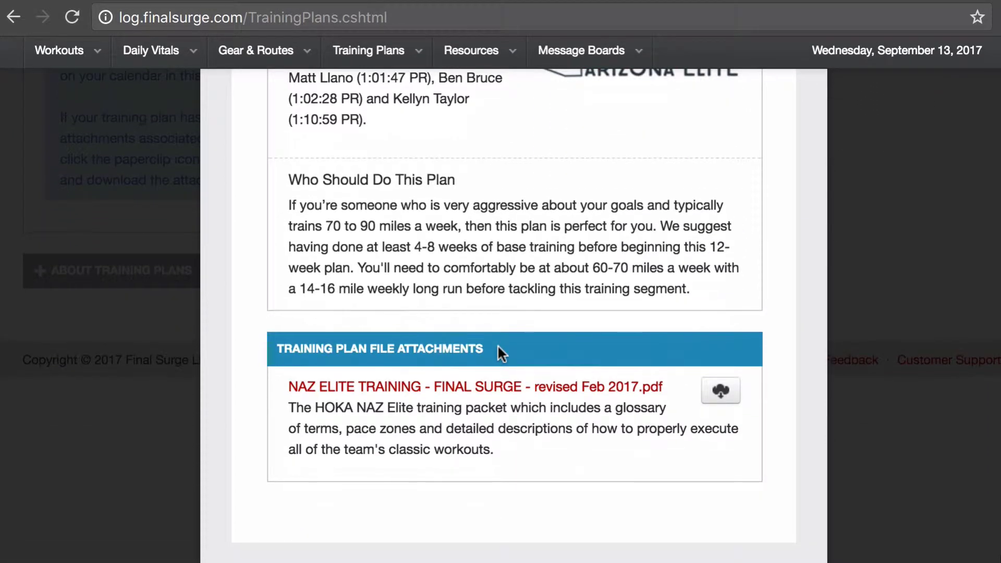
pyautogui.click(722, 399)
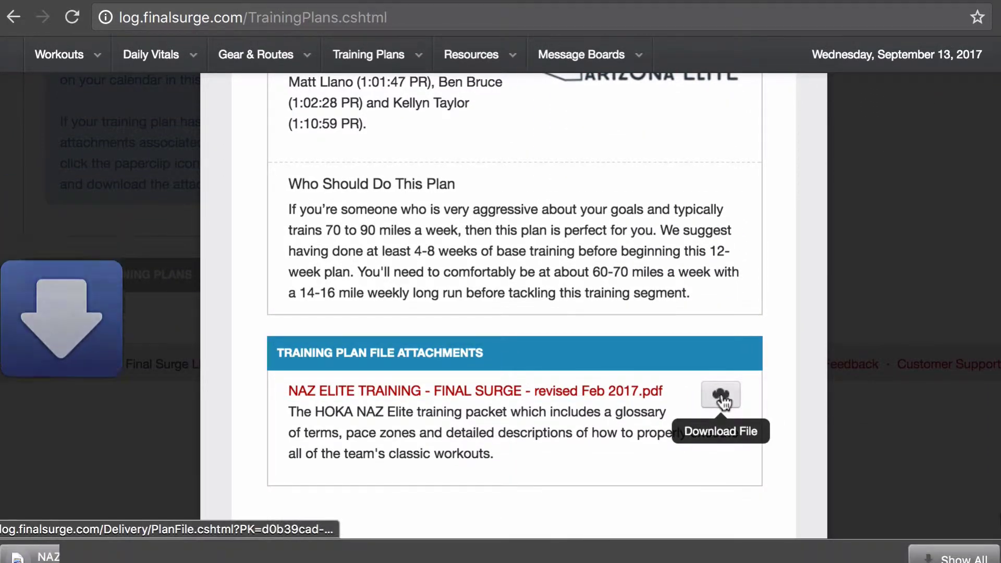
pyautogui.click(205, 556)
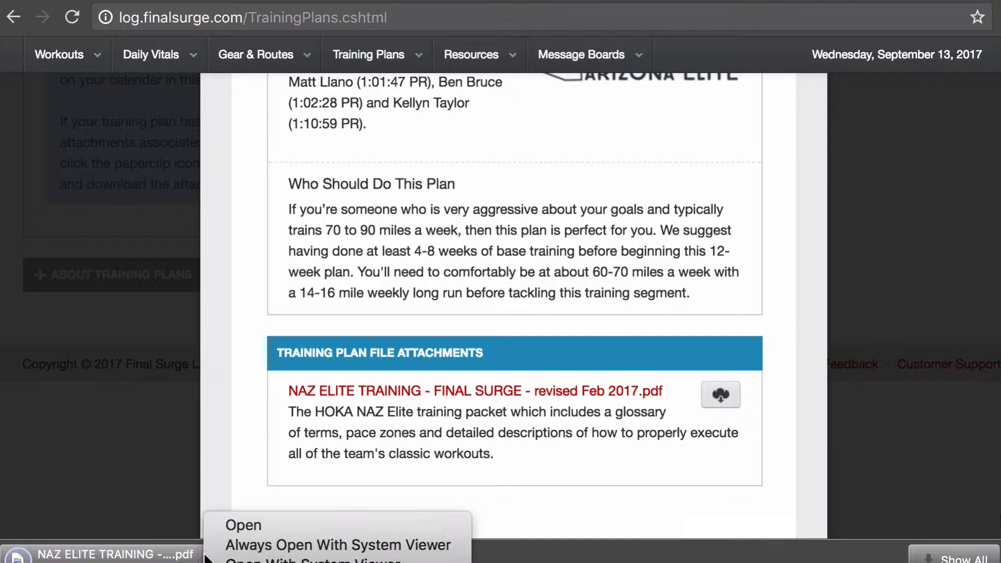
pyautogui.click(234, 525)
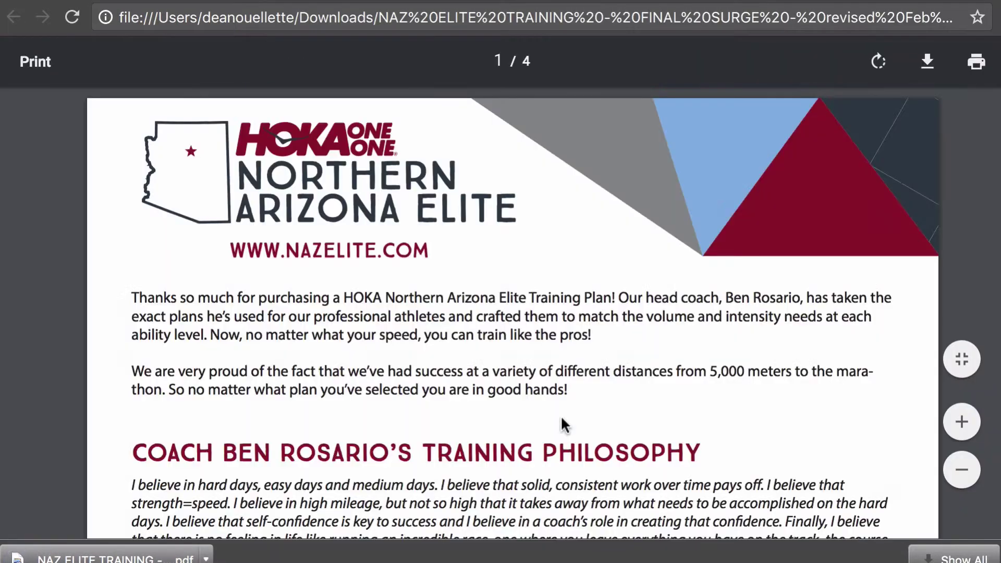
# Read the NAZ Elite PDF through page 4's Pace Zones, then return to the plan details
pyautogui.scroll(-10, 562, 420)
pyautogui.scroll(-20, 561, 415)
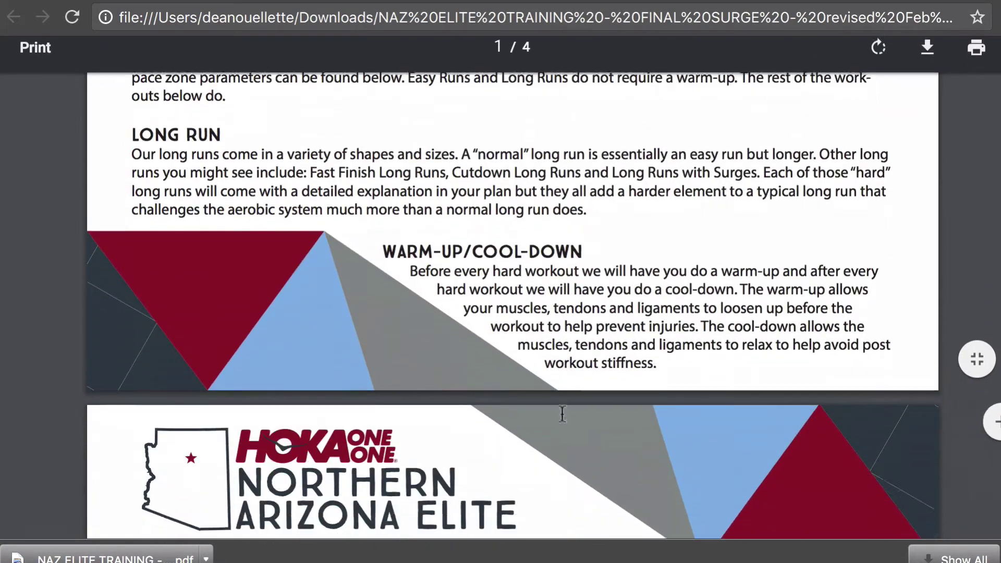
pyautogui.scroll(-20, 562, 415)
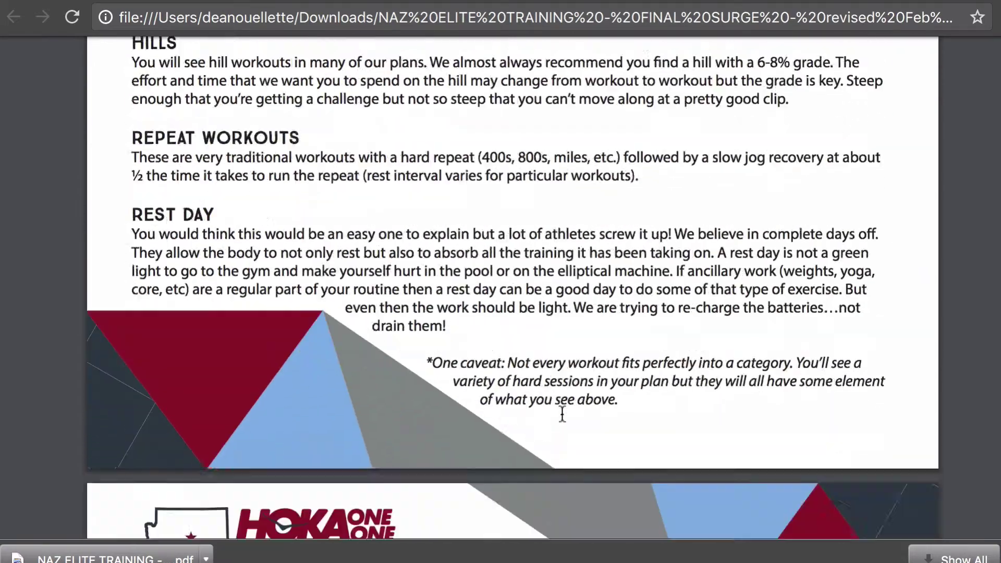
pyautogui.scroll(-8, 562, 414)
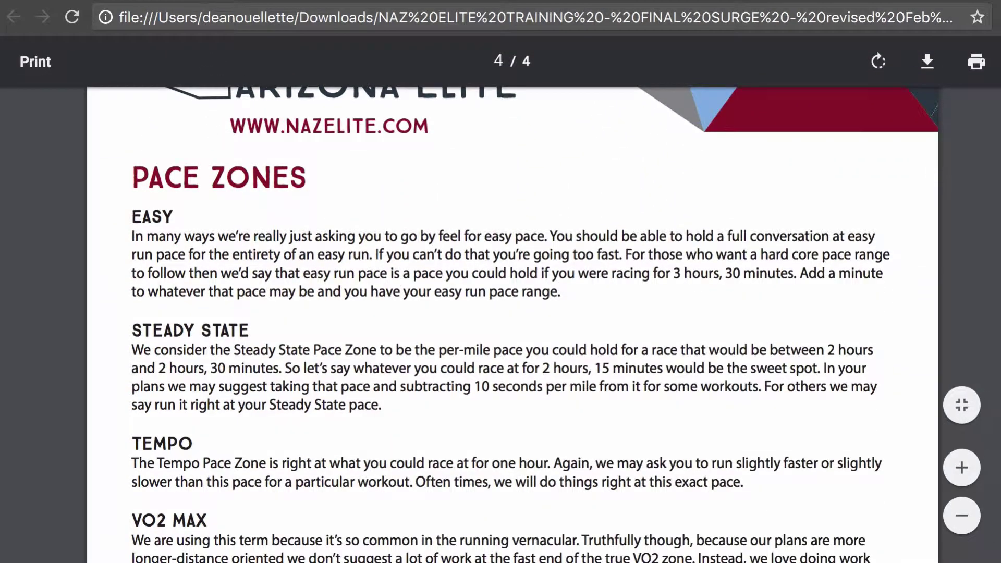
pyautogui.click(211, 5)
# Close the plan details and begin applying the NAZ Elite plan to the calendar
pyautogui.scroll(6, 558, 380)
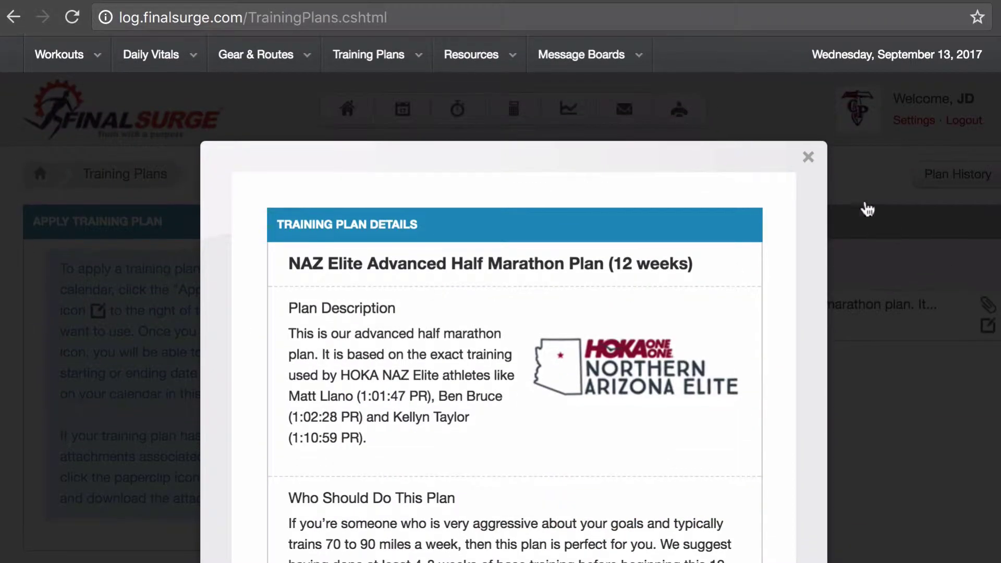
pyautogui.click(811, 159)
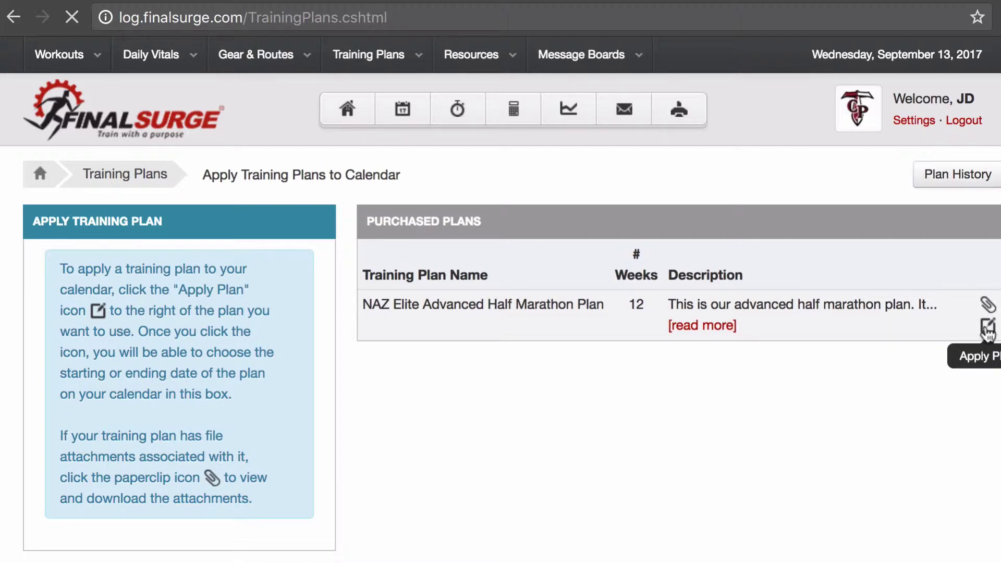
pyautogui.click(987, 329)
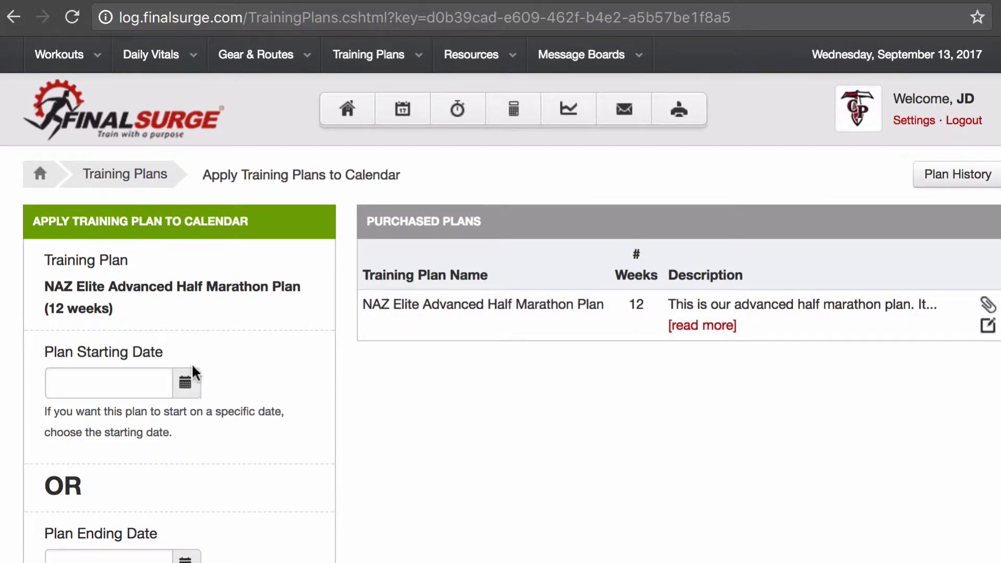
pyautogui.scroll(-2, 198, 380)
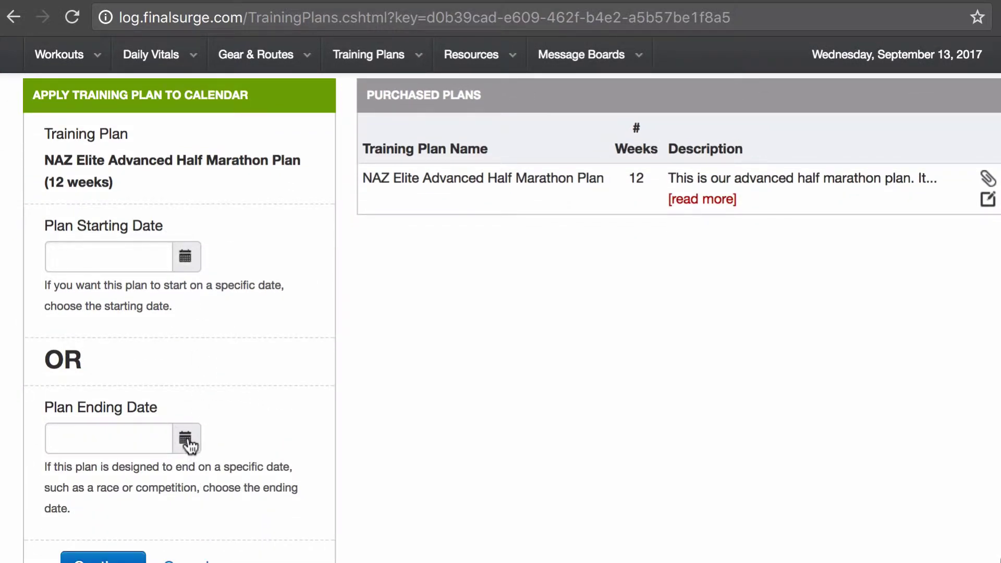
pyautogui.scroll(-2, 187, 438)
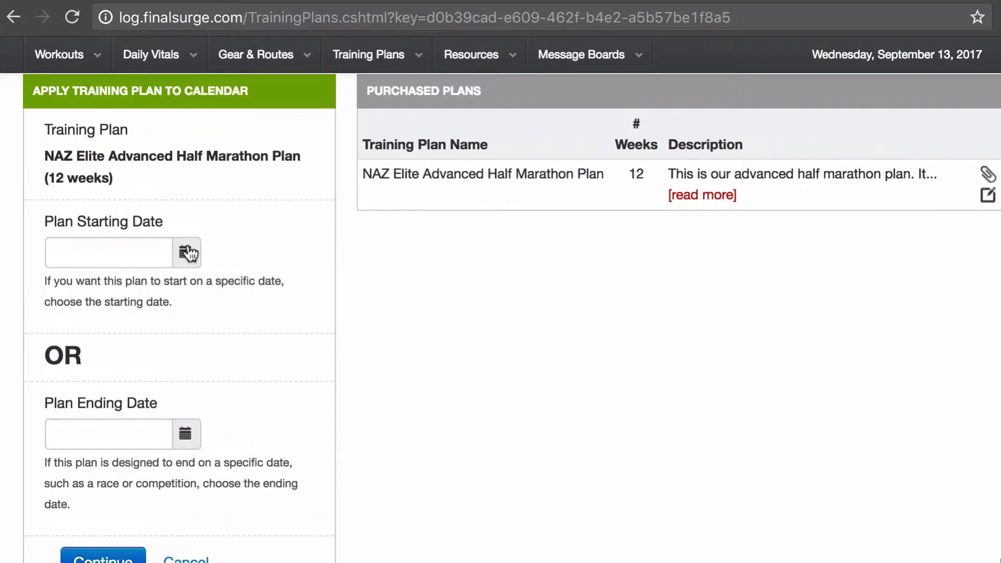
# Set the plan start date to 9/4/2017, giving a September 4 to November 26, 2017 run
pyautogui.click(187, 252)
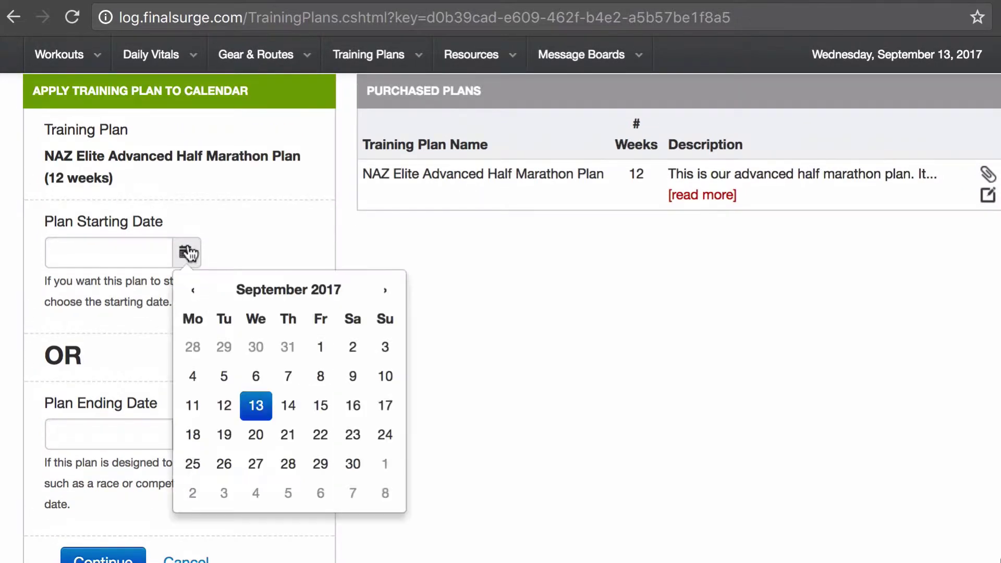
pyautogui.click(197, 380)
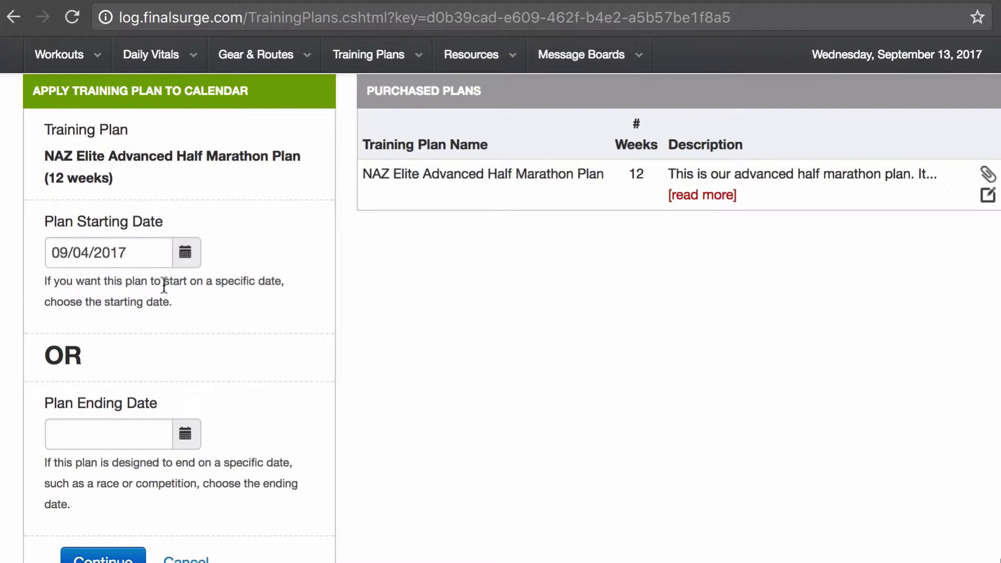
pyautogui.scroll(-2, 162, 292)
pyautogui.click(96, 454)
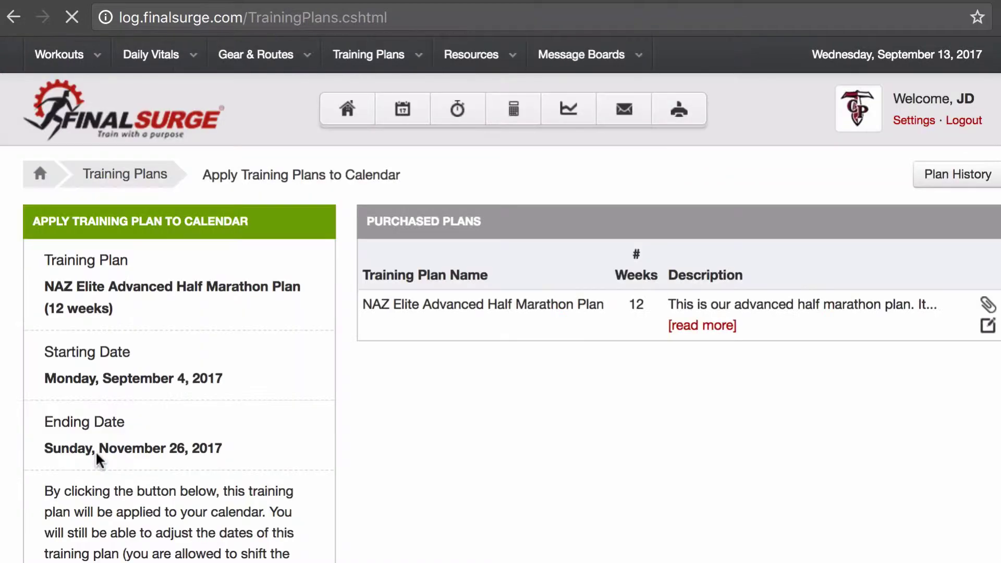
pyautogui.scroll(-2, 97, 457)
pyautogui.scroll(3, 98, 458)
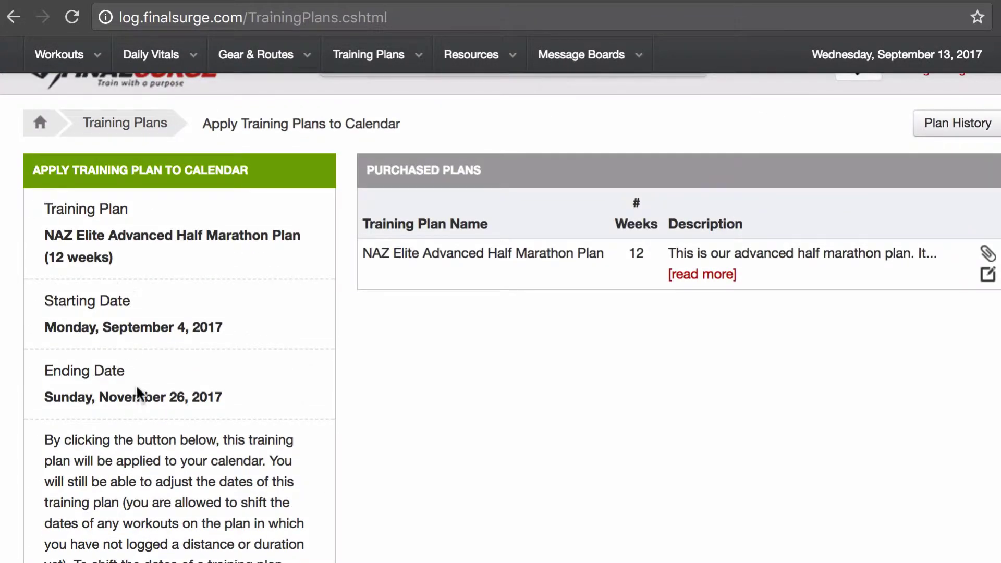
pyautogui.scroll(-5, 154, 423)
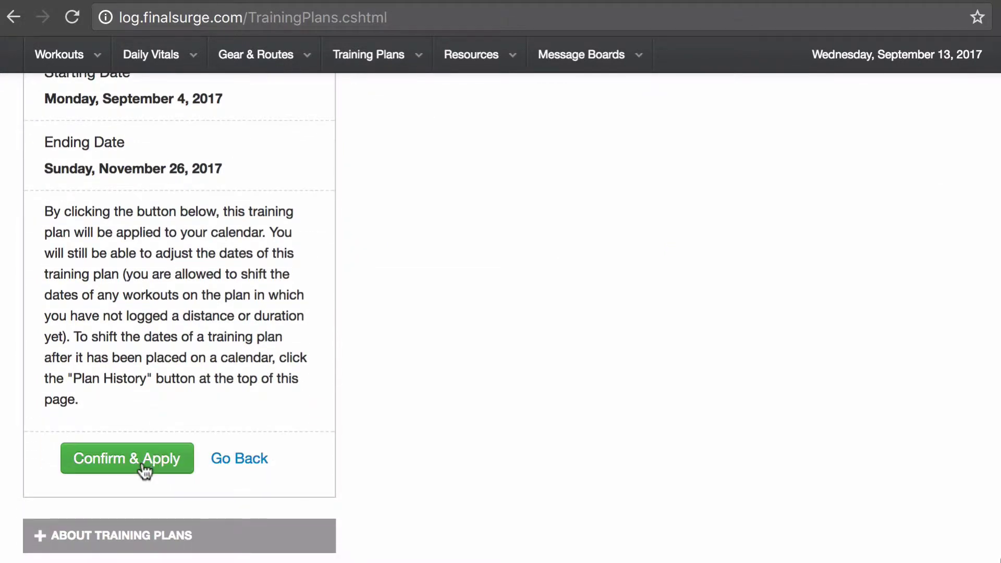
# Confirm applying the plan and review its September workouts in the Training Calendar month view
pyautogui.click(141, 460)
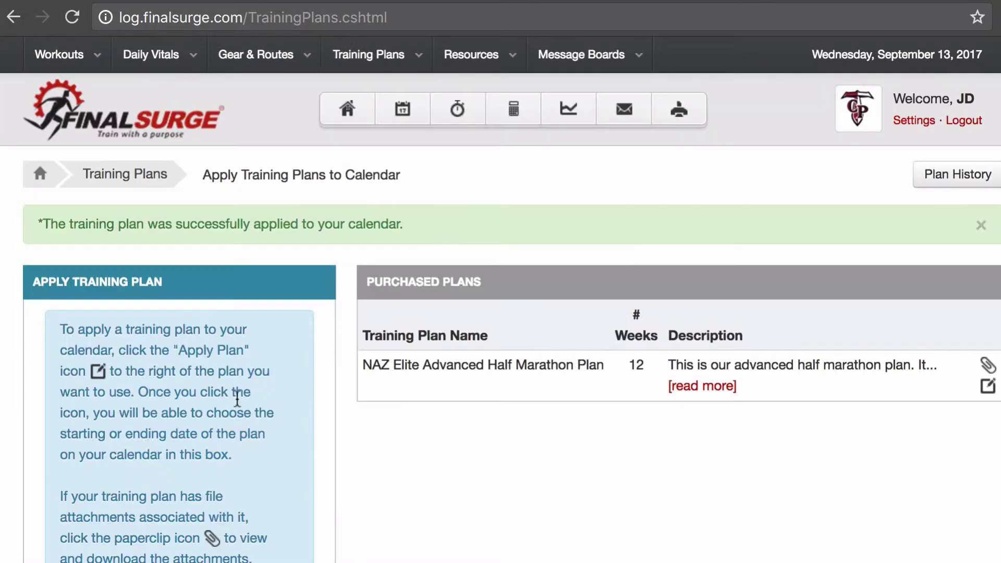
pyautogui.click(403, 112)
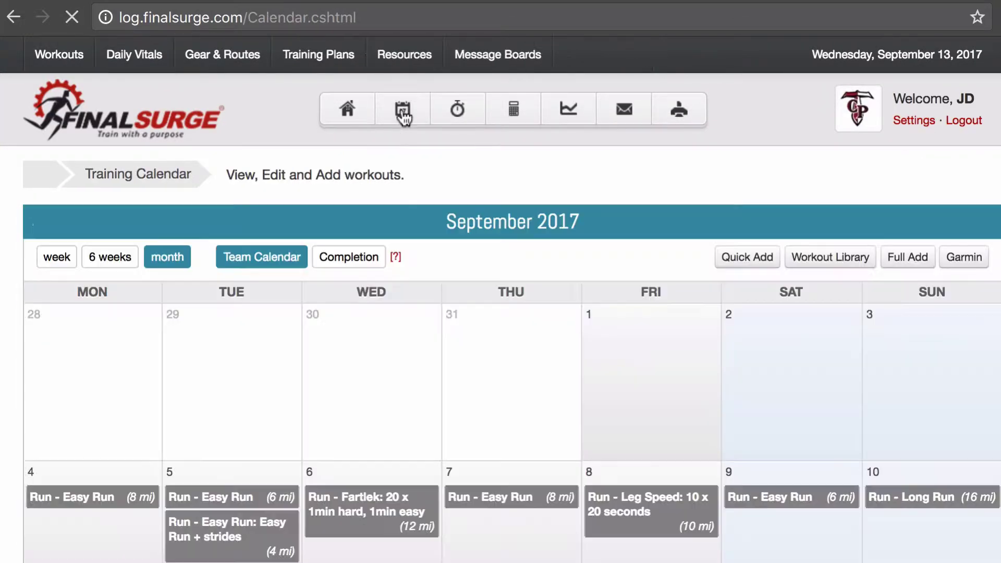
pyautogui.scroll(-7, 380, 334)
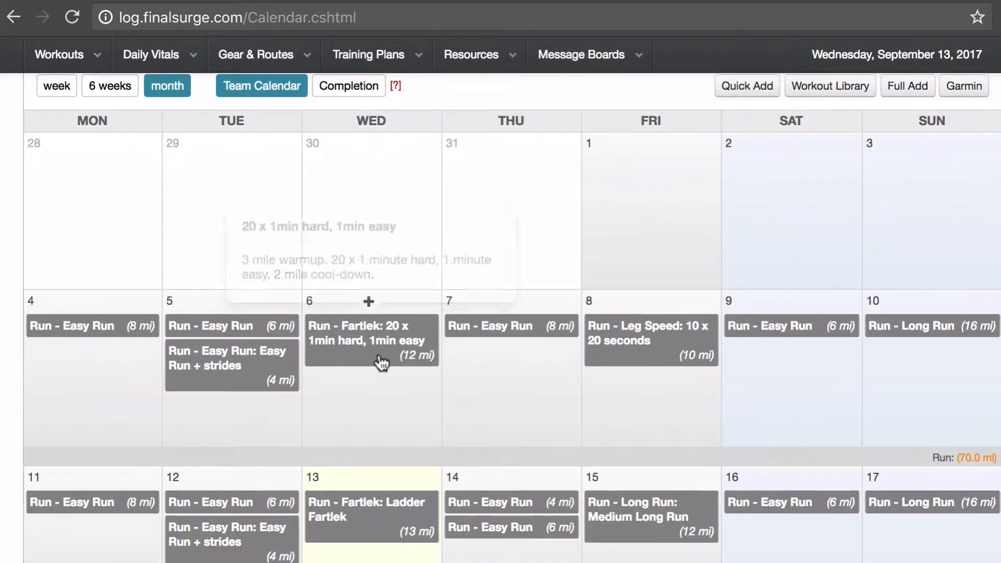
pyautogui.scroll(5, 401, 397)
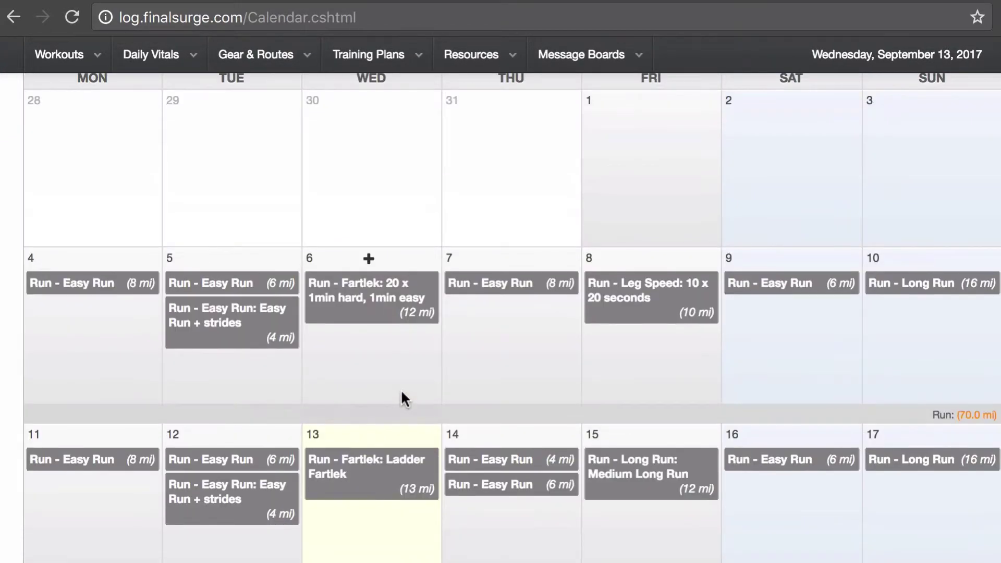
pyautogui.scroll(-3, 386, 398)
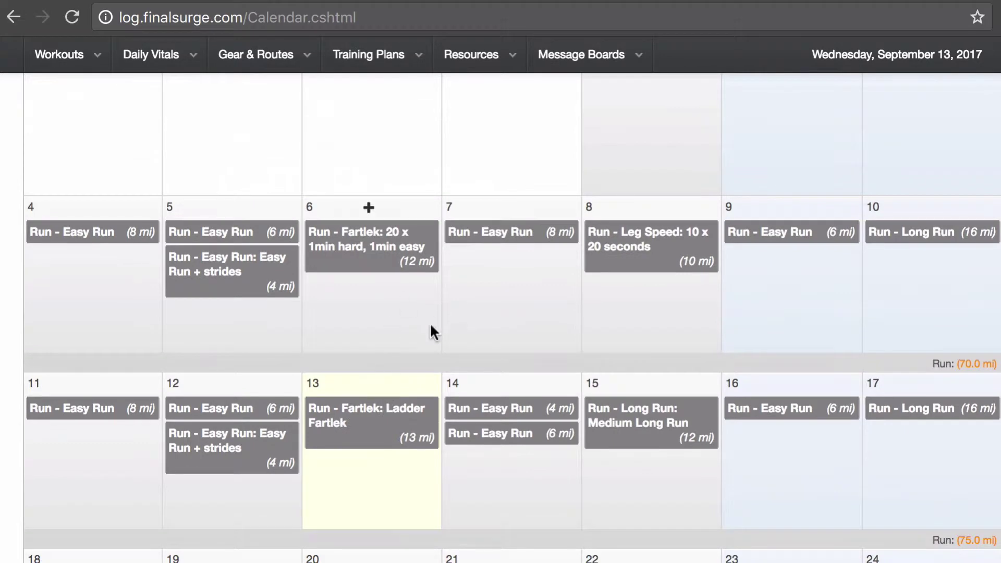
pyautogui.scroll(4, 429, 322)
pyautogui.scroll(-3, 429, 322)
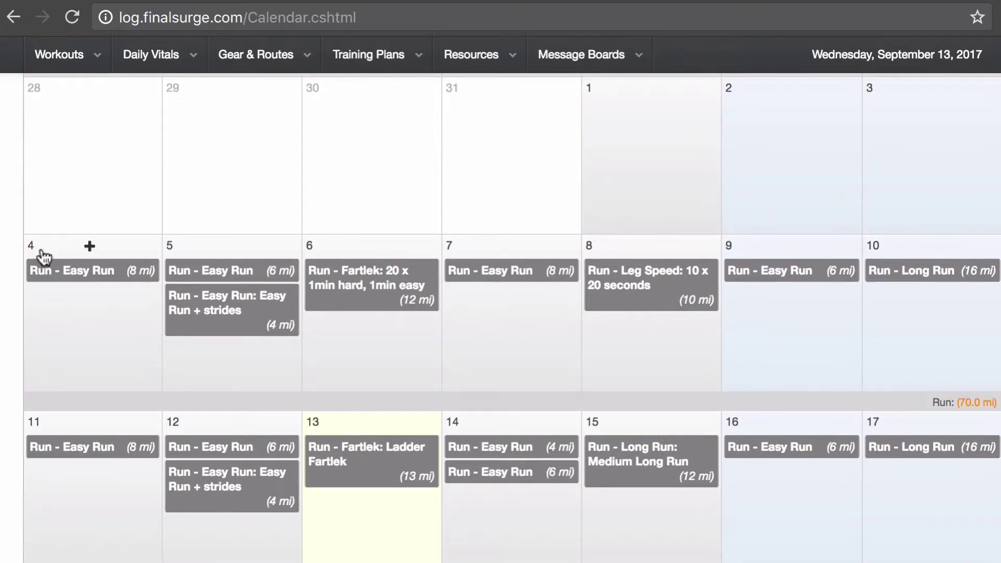
pyautogui.scroll(5, 39, 428)
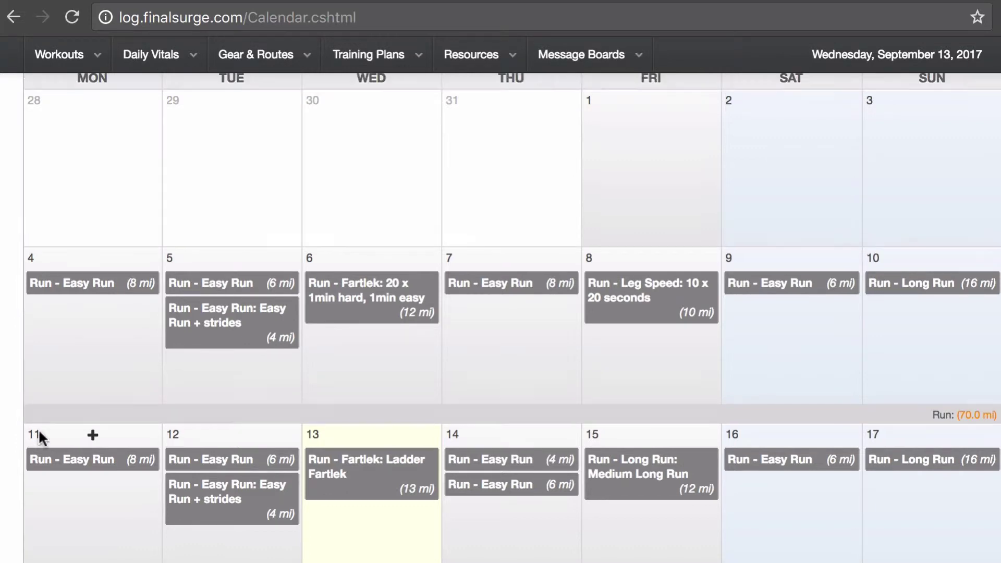
# Open Plan History from View My Plans and request deletion of the applied NAZ Elite plan
pyautogui.click(379, 57)
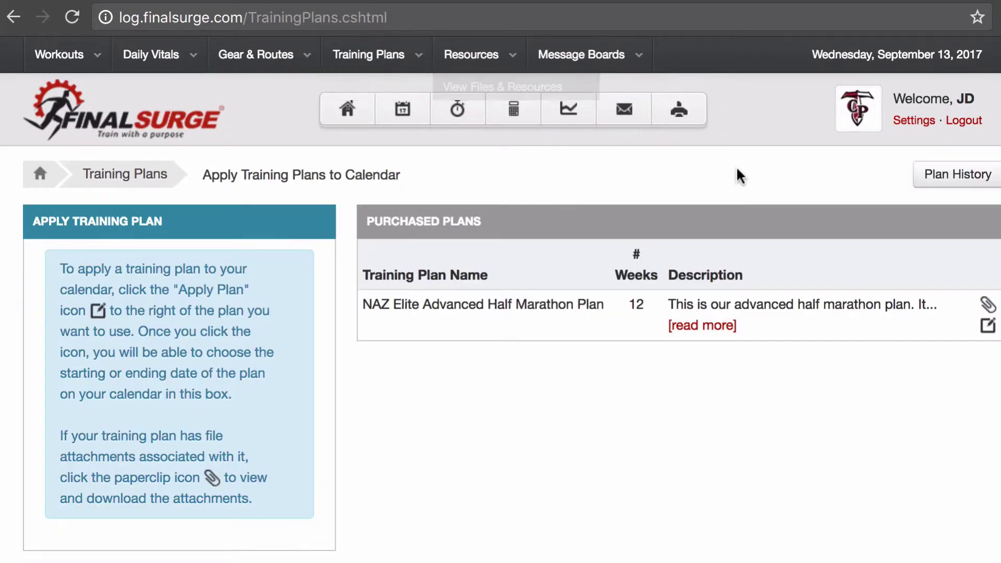
pyautogui.click(944, 179)
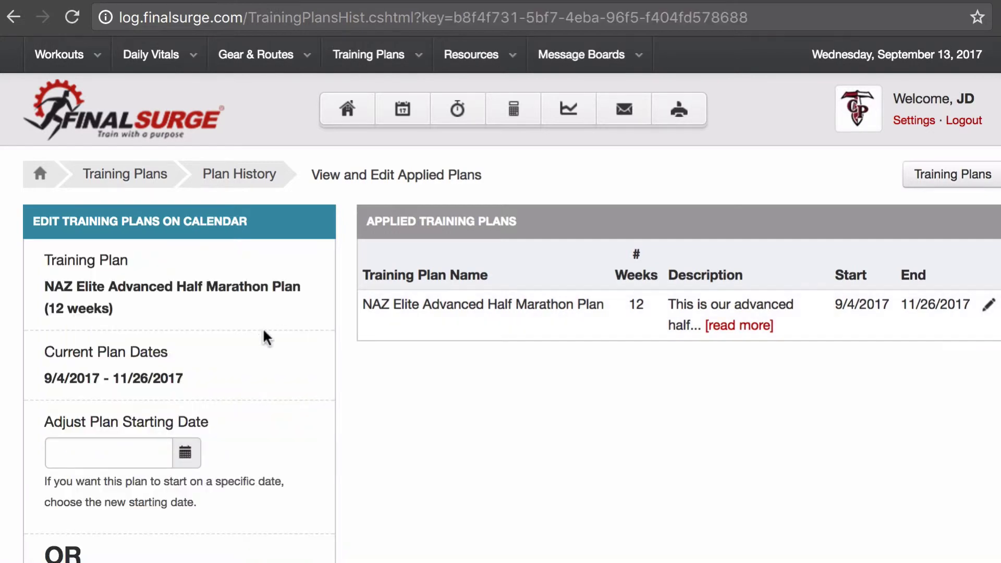
pyautogui.scroll(-5, 269, 369)
pyautogui.scroll(-2, 269, 369)
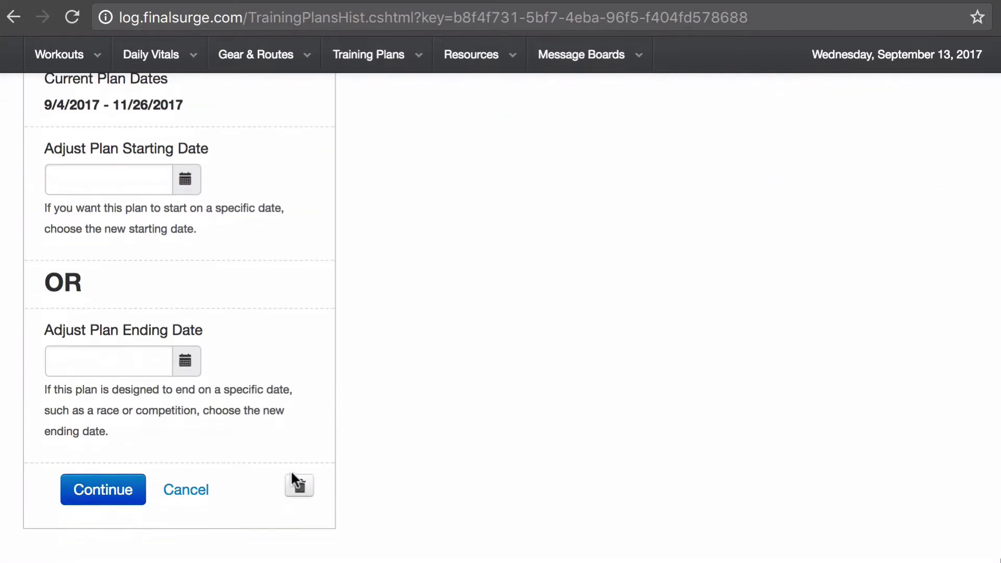
pyautogui.click(306, 488)
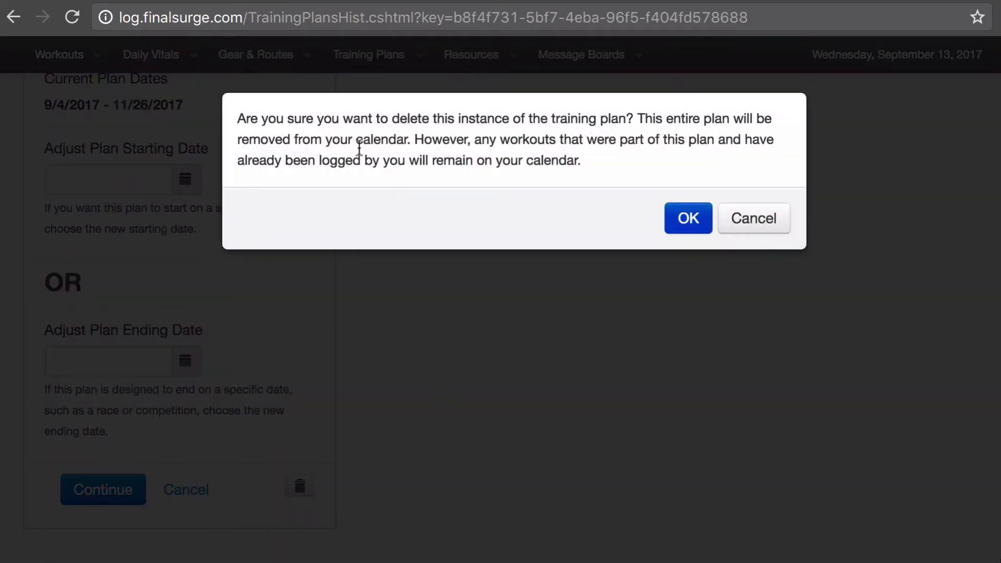
# Keep the plan instead of deleting it and set its new start date to 9/11/2017
pyautogui.click(756, 219)
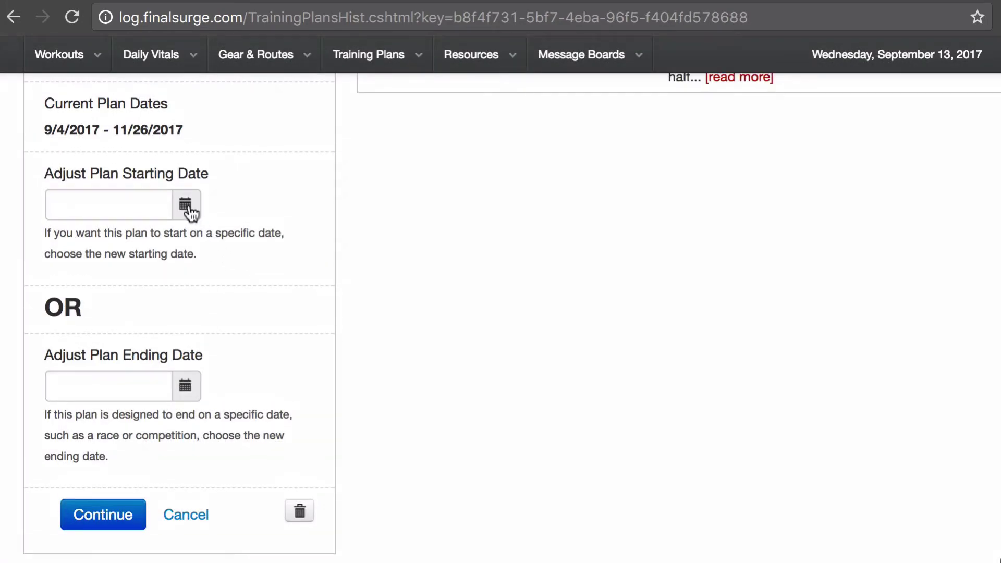
pyautogui.click(186, 205)
pyautogui.click(193, 358)
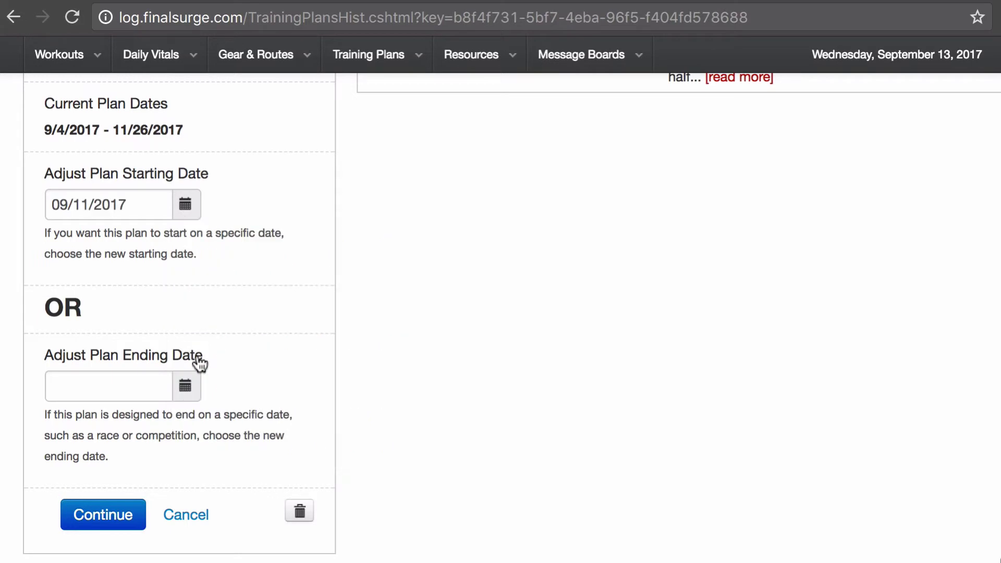
pyautogui.click(102, 515)
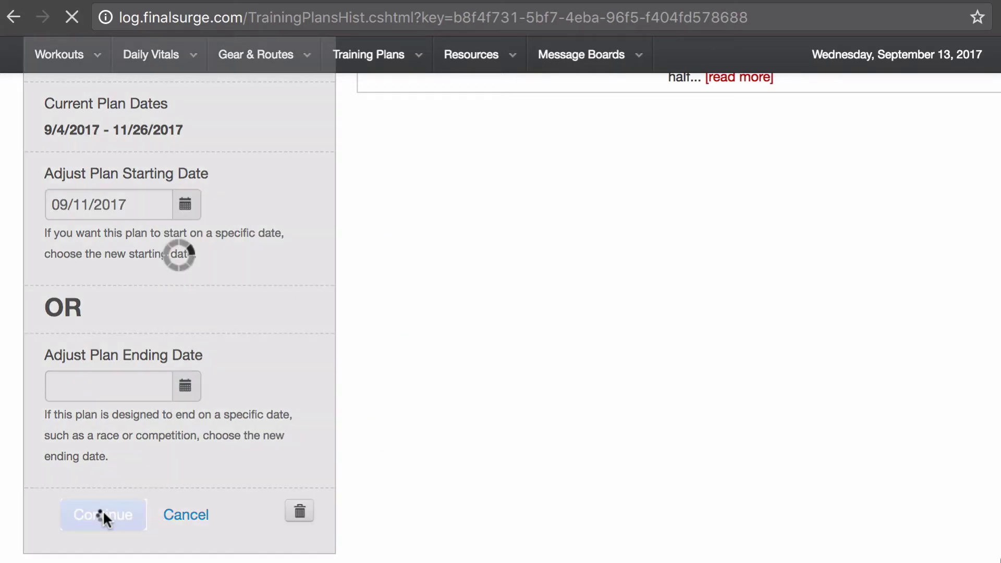
# Confirm the shifted plan dates (September 11 to December 3, 2017) and view the training calendar
pyautogui.scroll(-2, 103, 513)
pyautogui.scroll(-3, 102, 510)
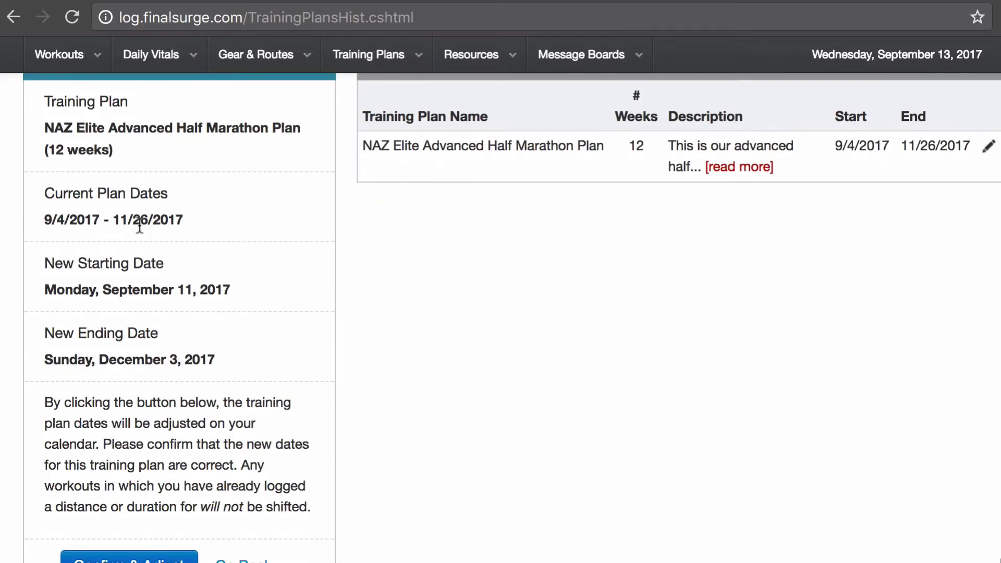
pyautogui.scroll(-3, 142, 316)
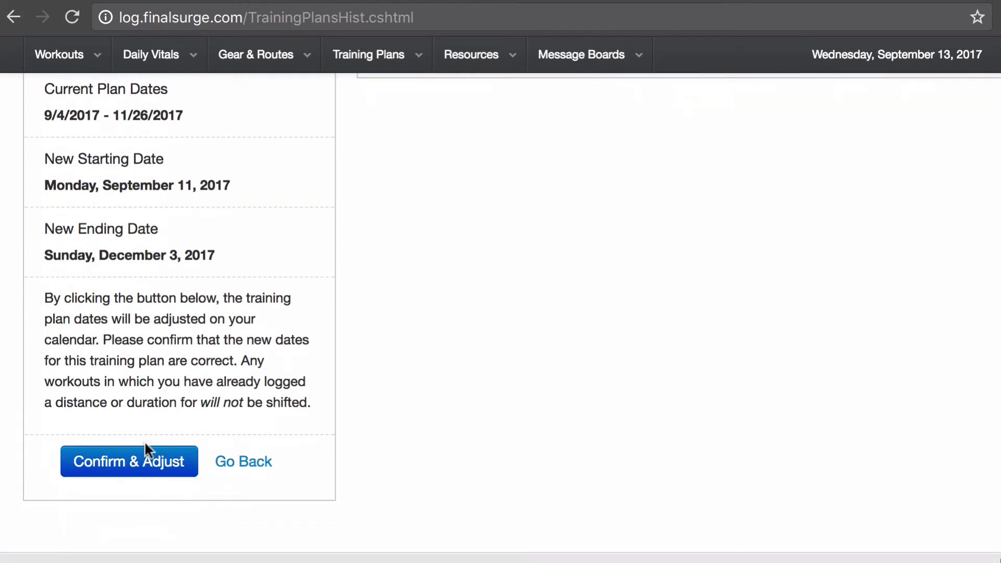
pyautogui.click(144, 457)
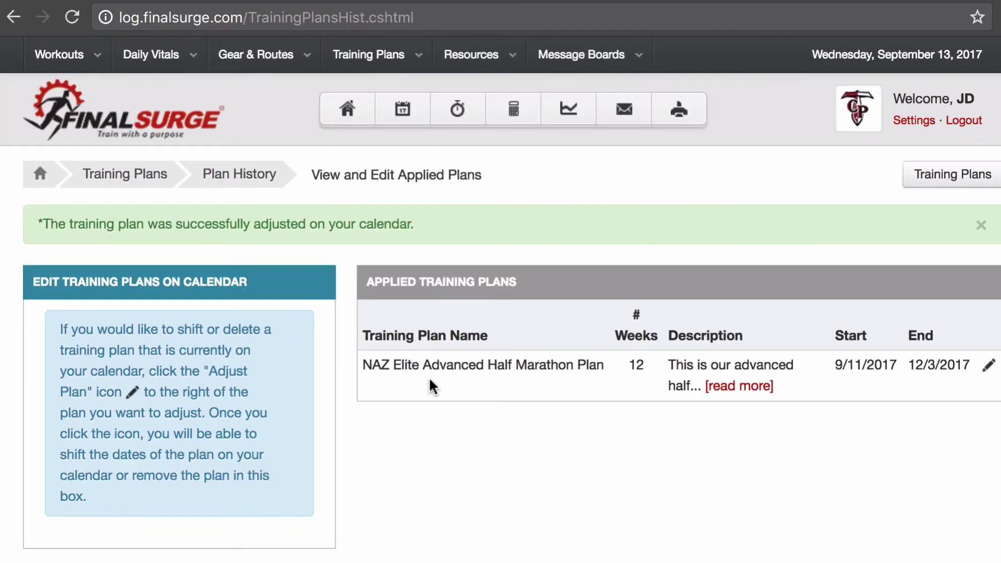
pyautogui.click(410, 117)
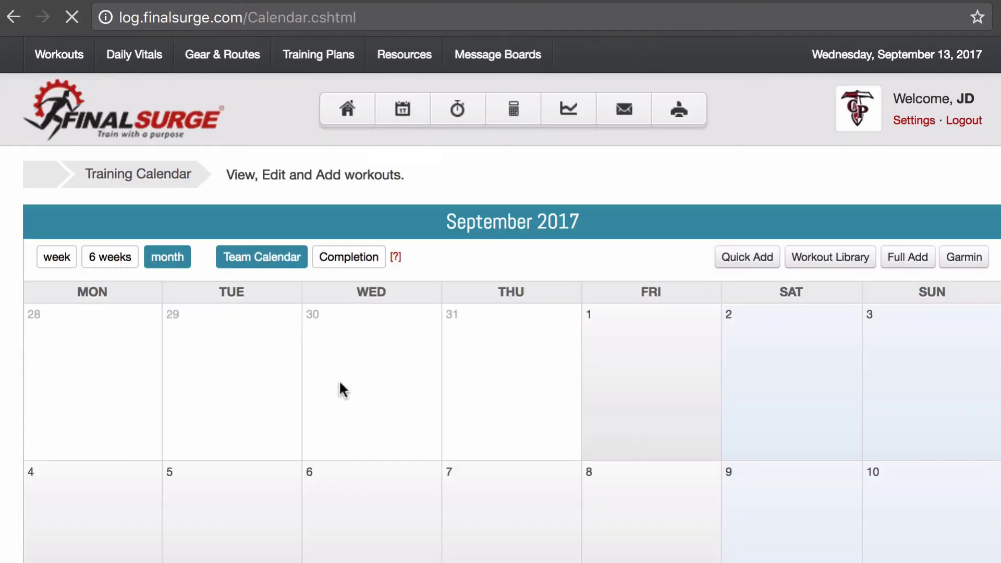